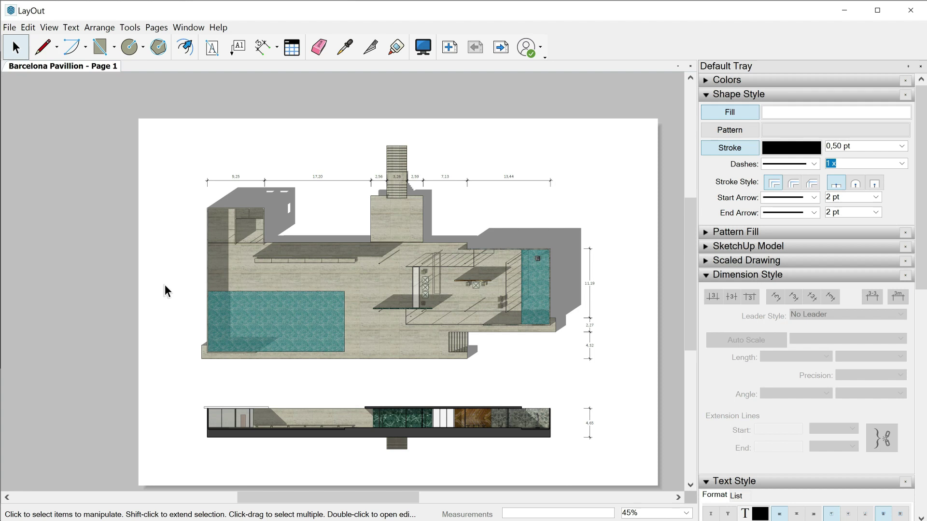
Draw a leader above the plan's top dimension line and label it 'Barcelona Pavillion'.
left_click(237, 47)
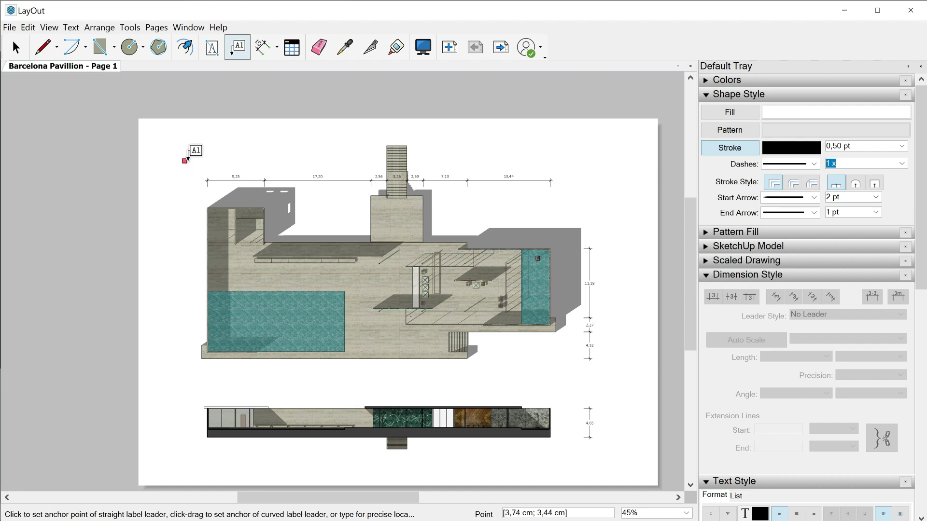
left_click_drag(186, 159, 249, 156)
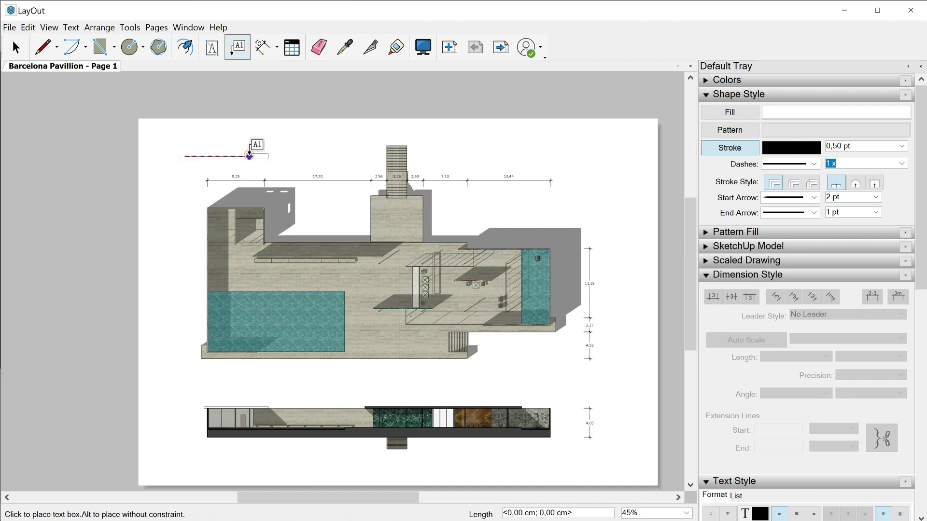
left_click(250, 155)
scroll(211, 146, "up", 1)
scroll(211, 148, "up", 4)
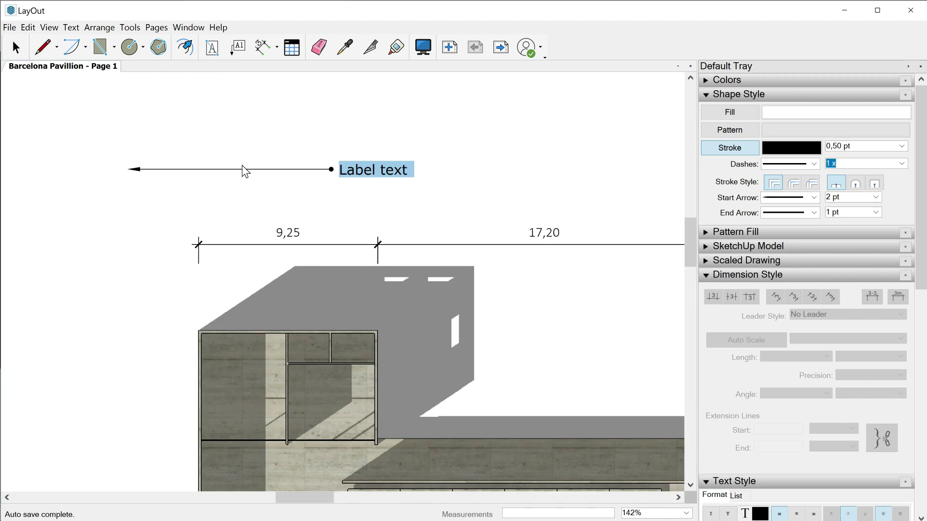
type("Barcelona")
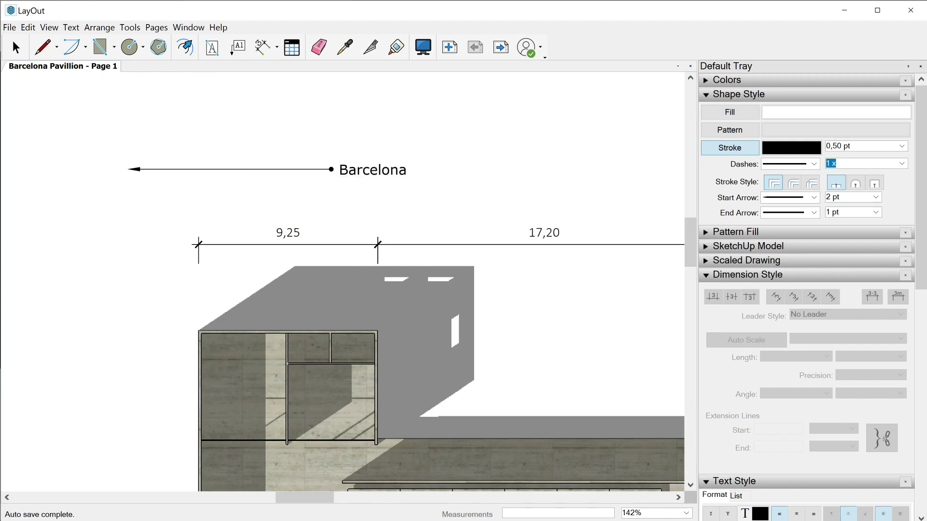
type(" Pavillion")
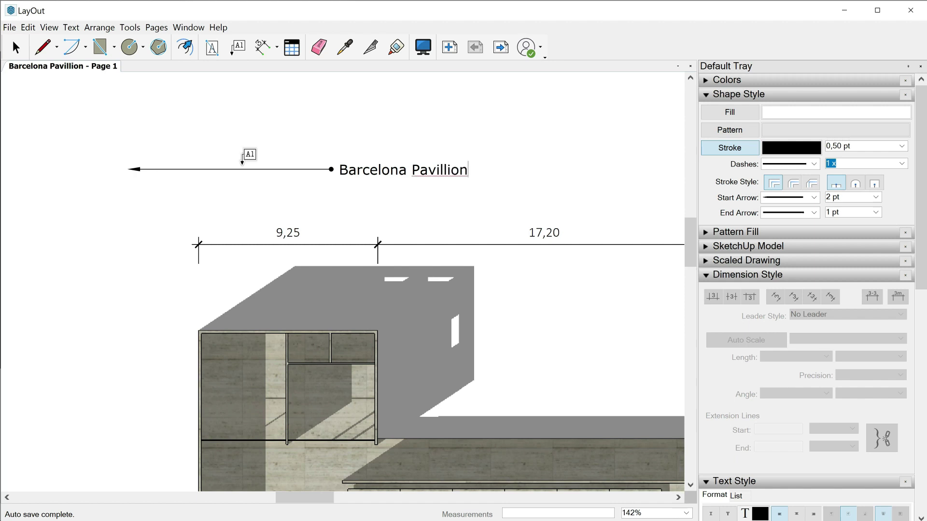
left_click(215, 145)
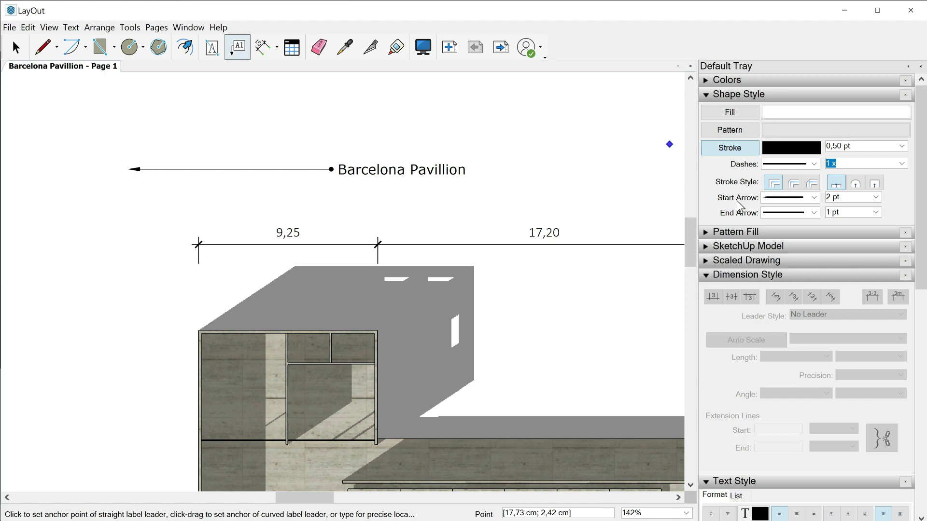
Set both the start and end arrows of label leaders to the plain line style.
left_click(788, 199)
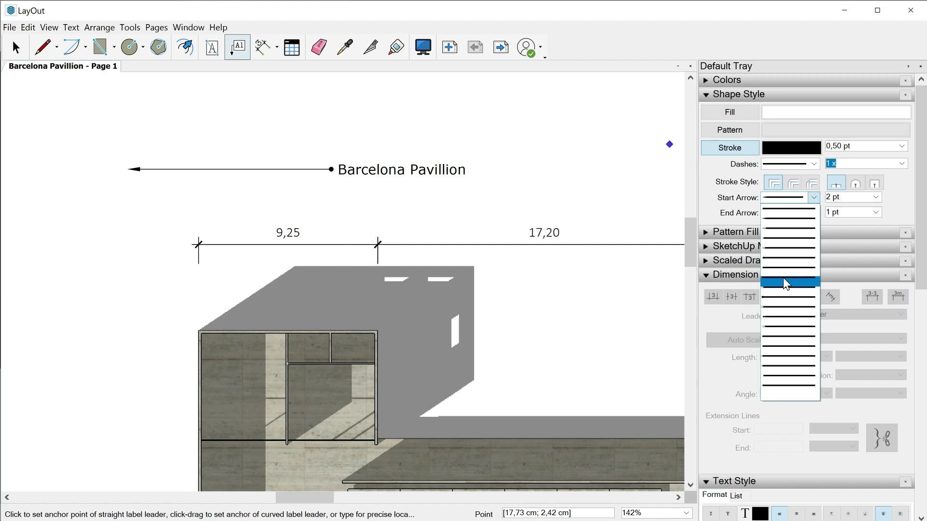
left_click(784, 281)
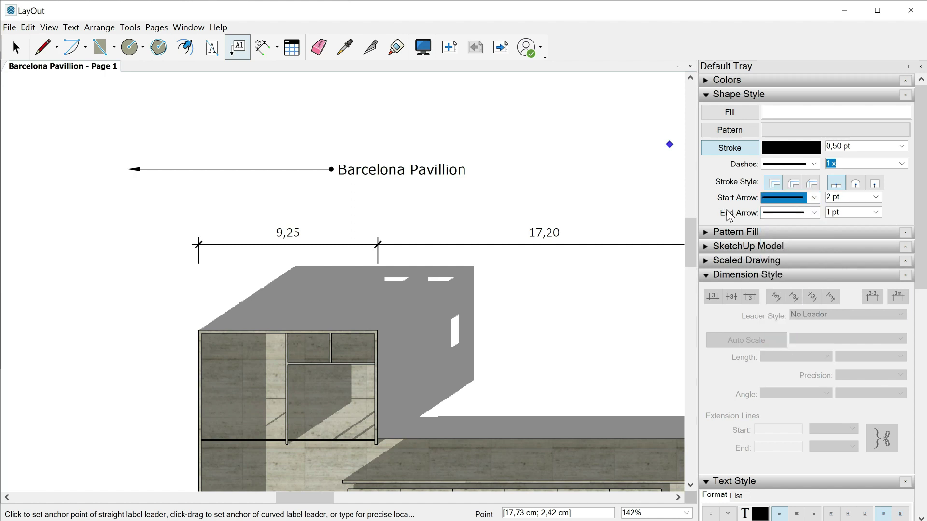
left_click(805, 215)
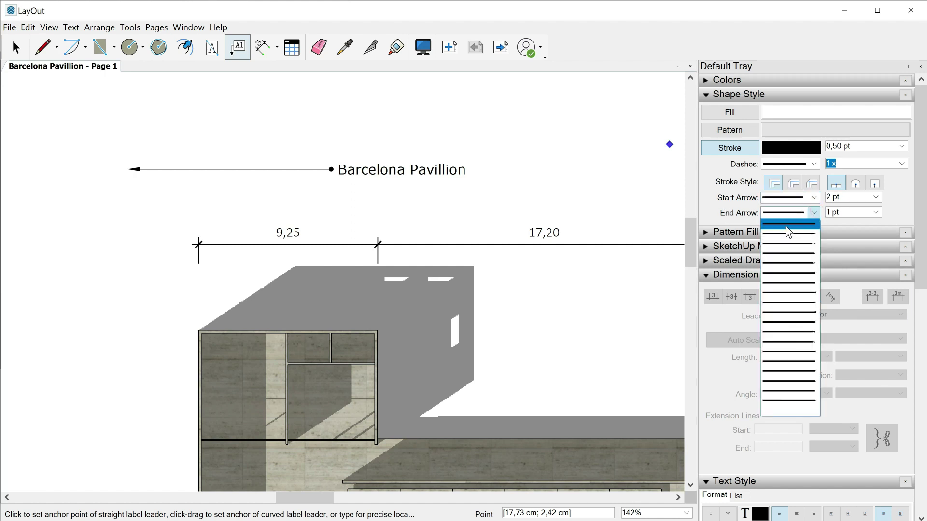
left_click(786, 224)
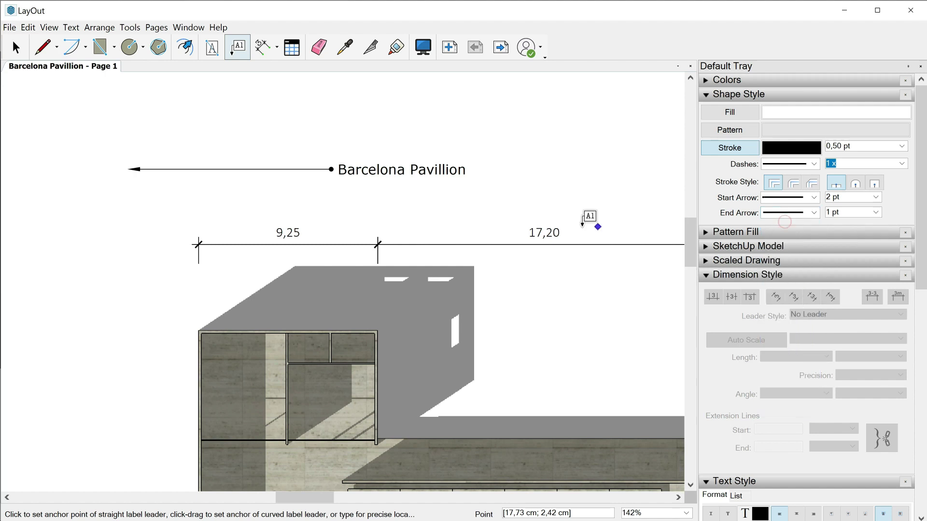
Switch the label text font to Calibri Light, 10 pt.
scroll(775, 291, "down", 5)
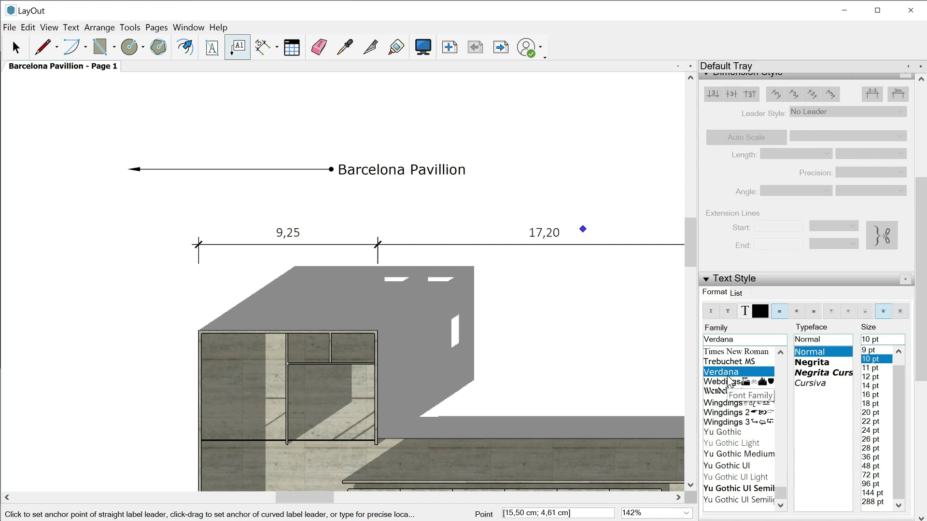
scroll(730, 431, "up", 10)
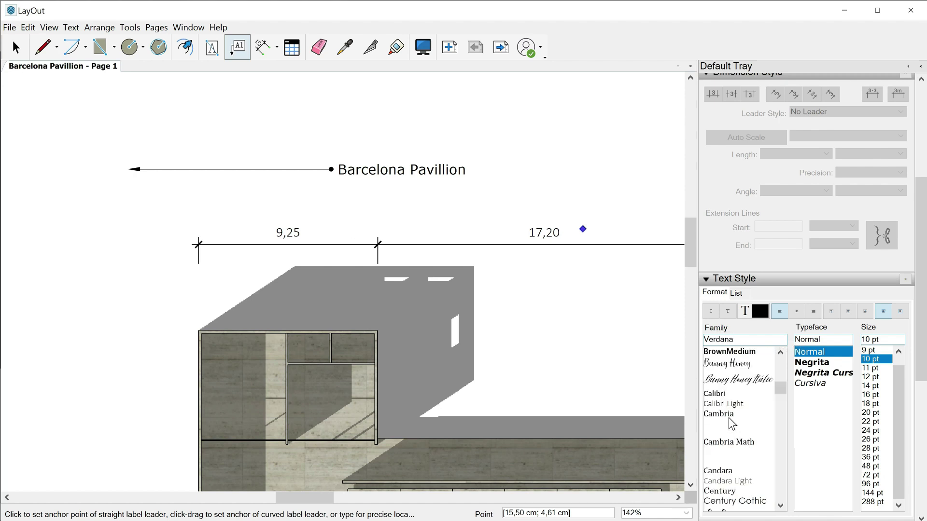
left_click(730, 404)
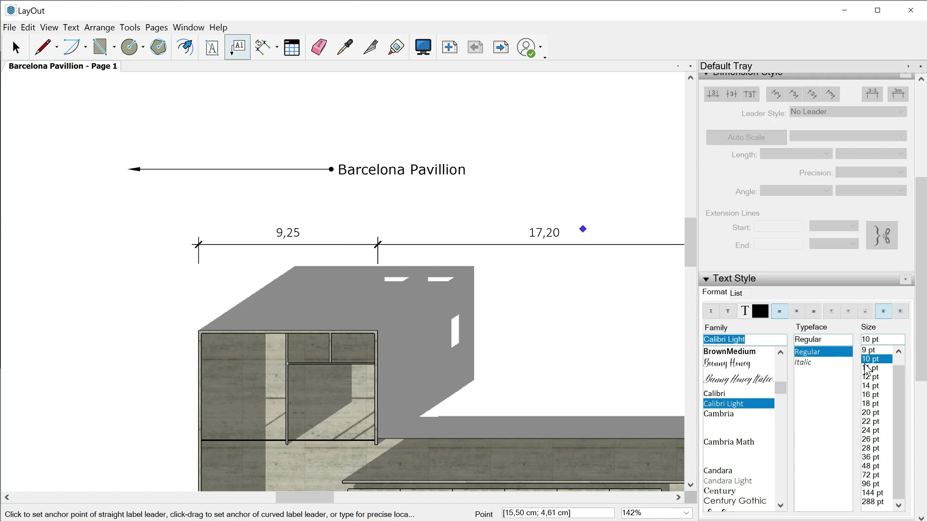
Zoom out and anchor a new label leader inside the swimming pool.
scroll(502, 212, "down", 1)
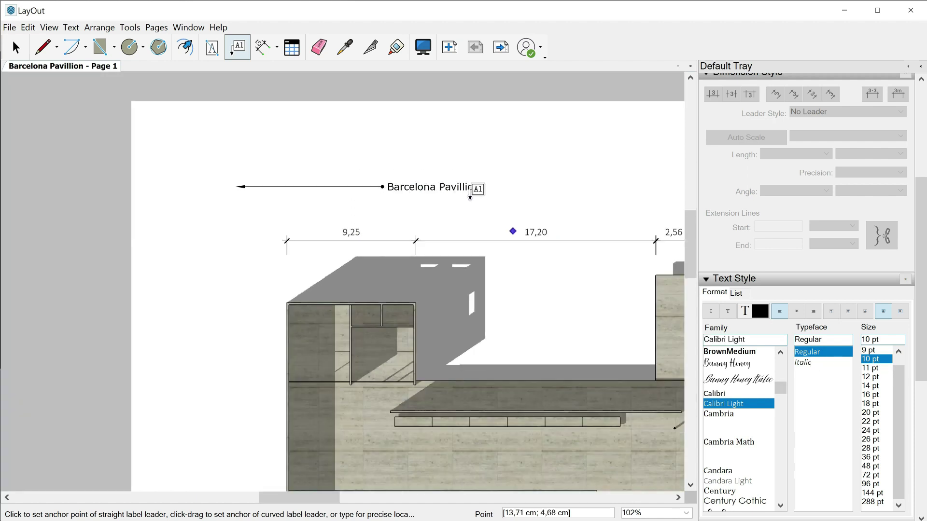
scroll(476, 191, "down", 1)
left_click(346, 381)
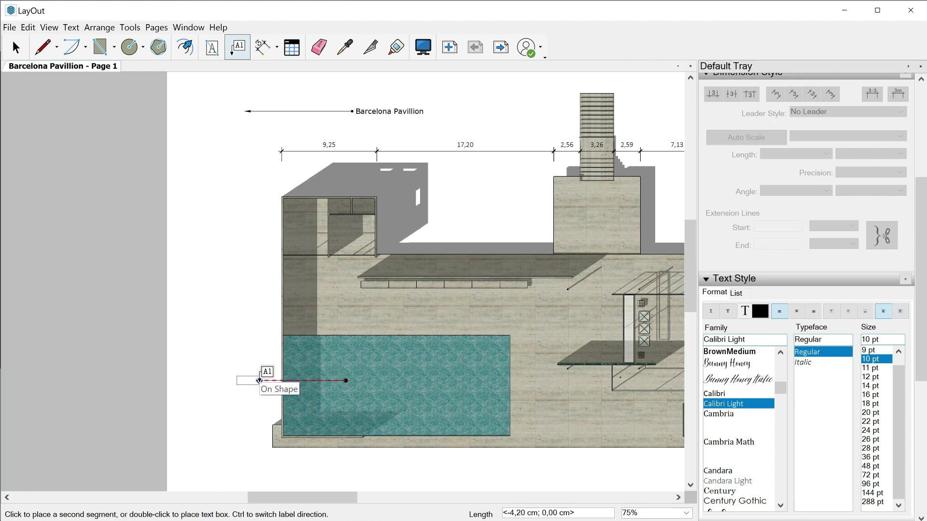
Bend the leader left of the plan and replace the area text with 'SWIMMING POOL'.
left_click(259, 329)
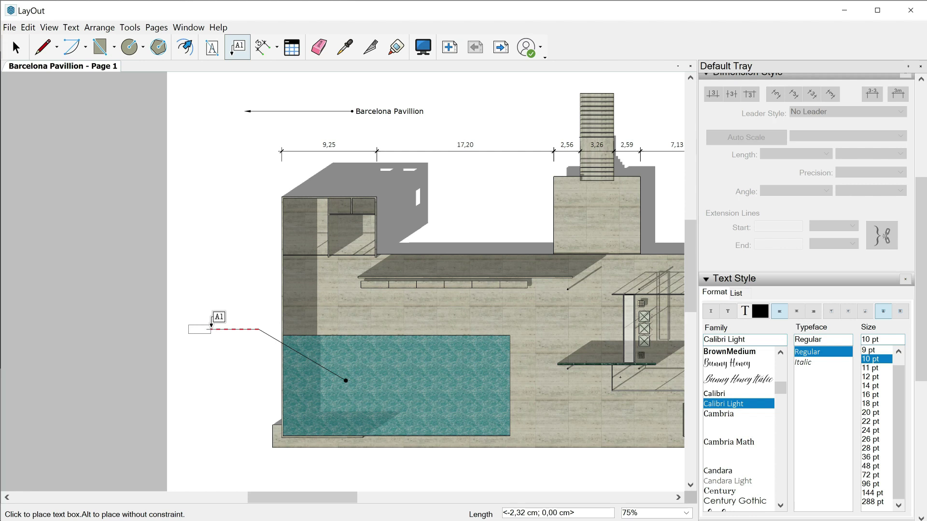
left_click(228, 328)
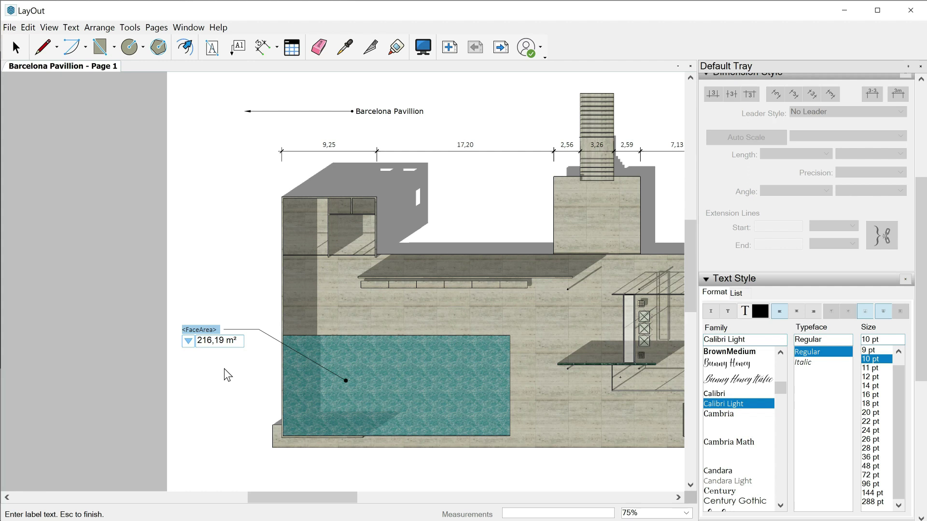
type("SWIMMIN")
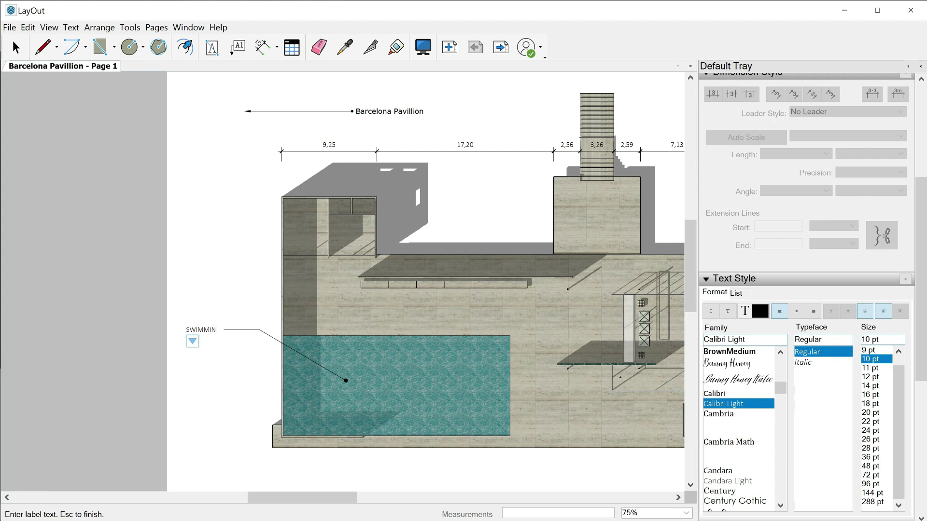
type("G POOL")
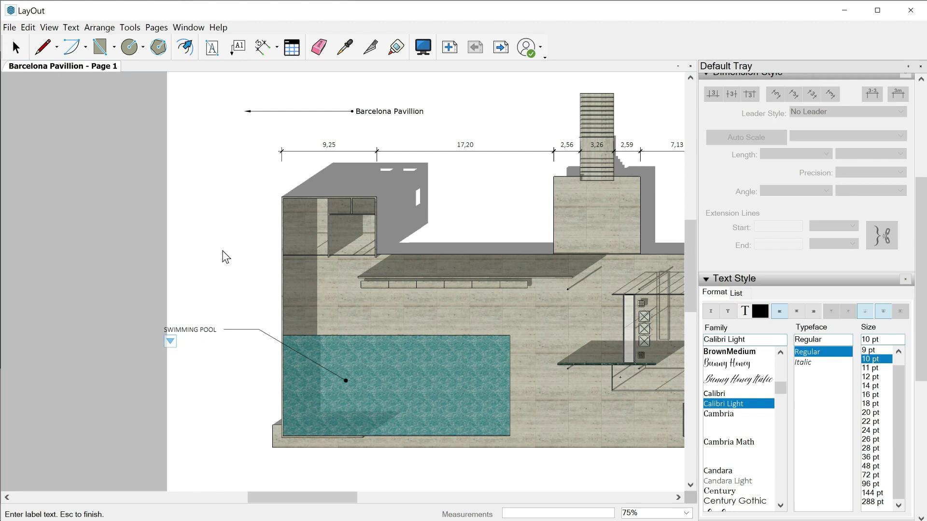
key("Escape")
Add a second 'SWIMMING POOL' label with a straight horizontal leader from the lower pool.
scroll(287, 435, "up", 1)
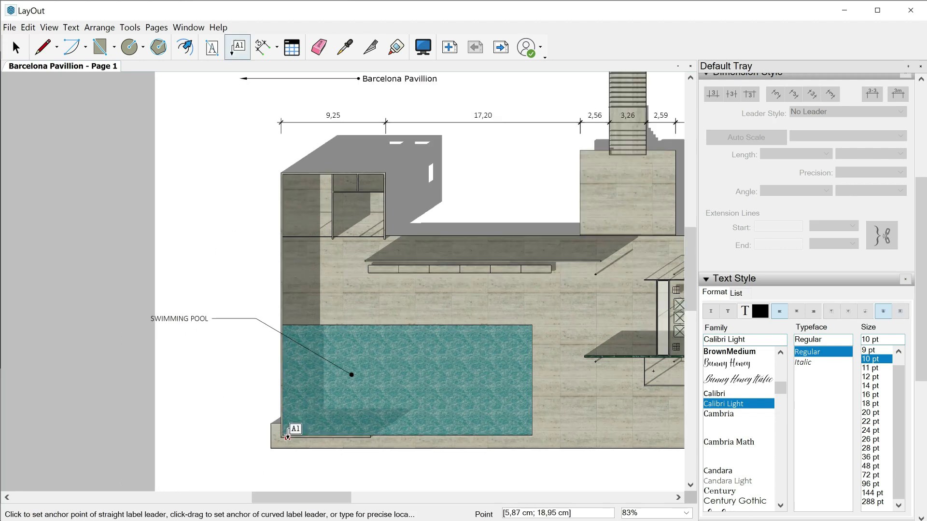
scroll(287, 436, "up", 3)
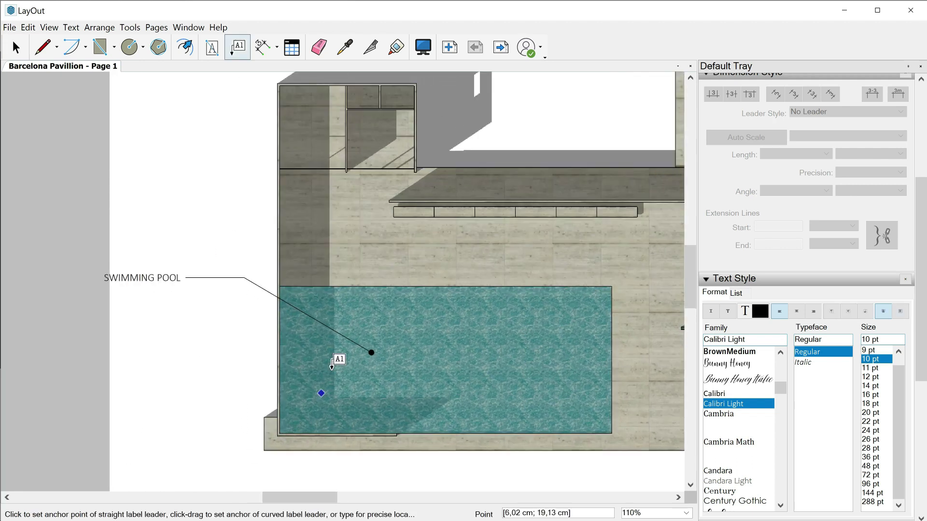
left_click_drag(339, 369, 272, 363)
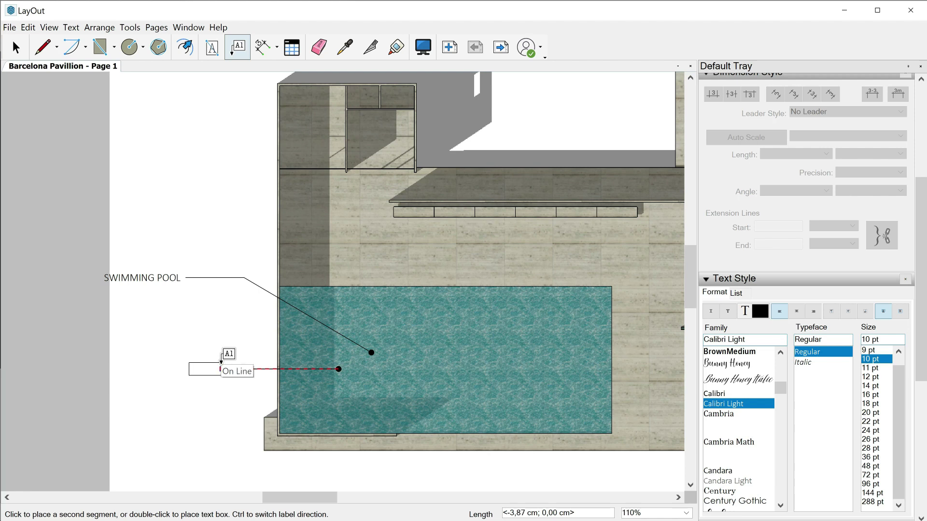
left_click(221, 369)
left_click(221, 369)
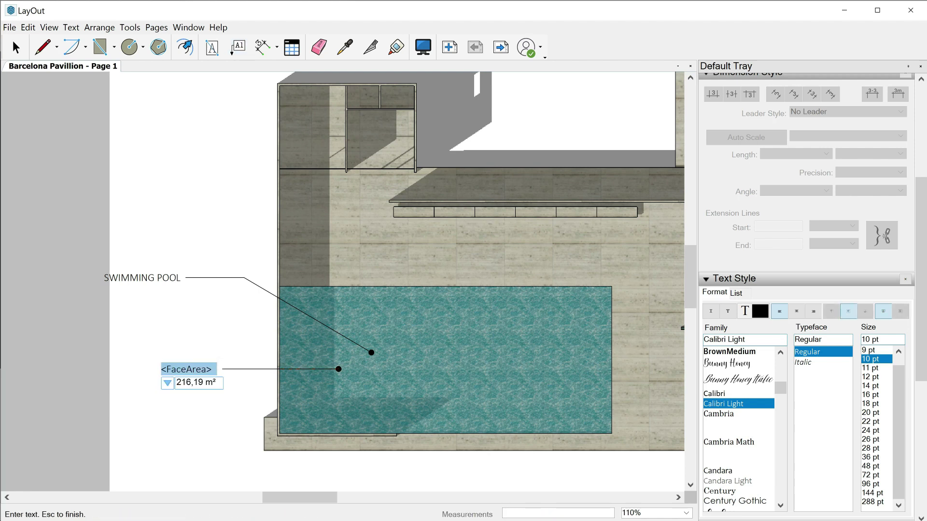
type("S")
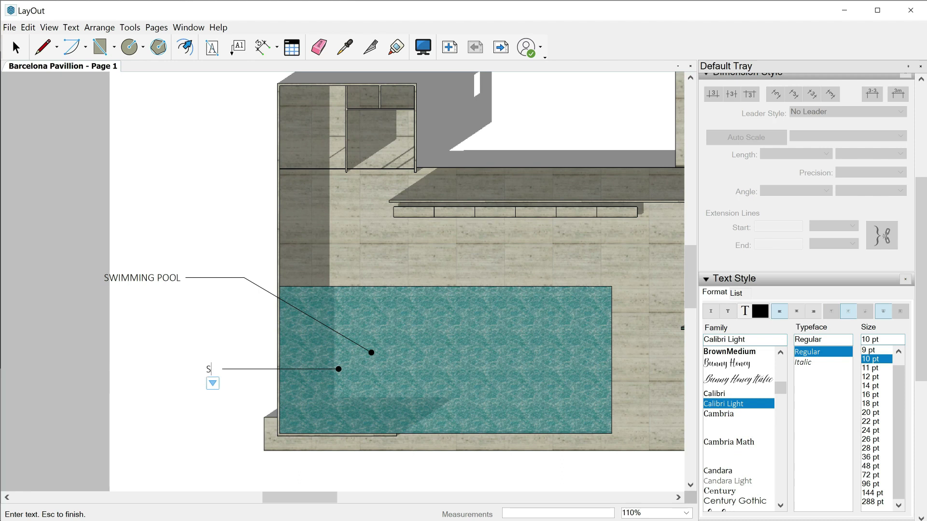
type("WIMMING POOL")
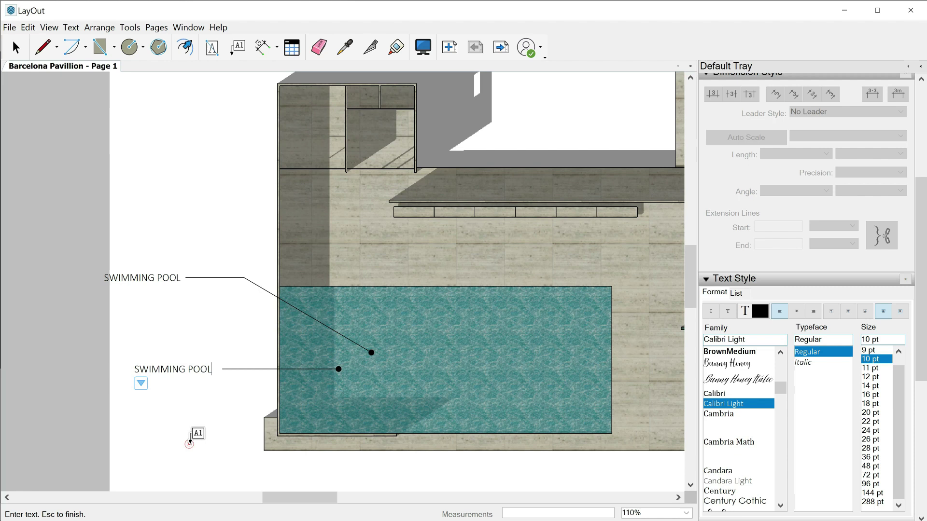
key("Escape")
scroll(186, 437, "down", 2)
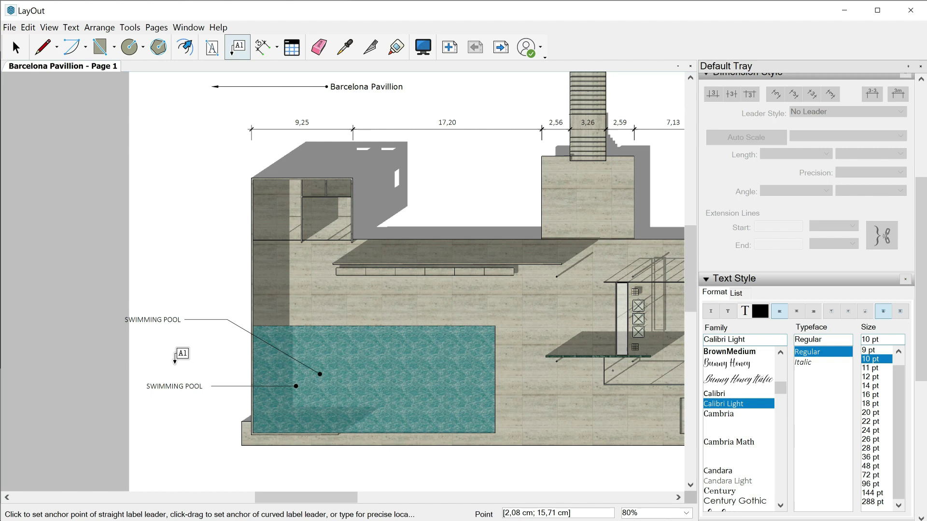
Erase the upper SWIMMING POOL label and add a 'TOILETS' label leading into the toilets block.
key("e")
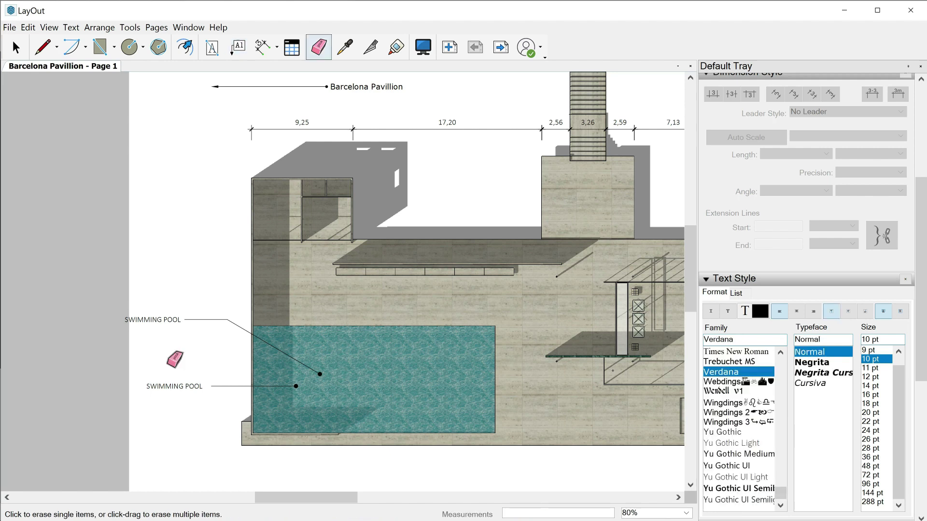
left_click(169, 320)
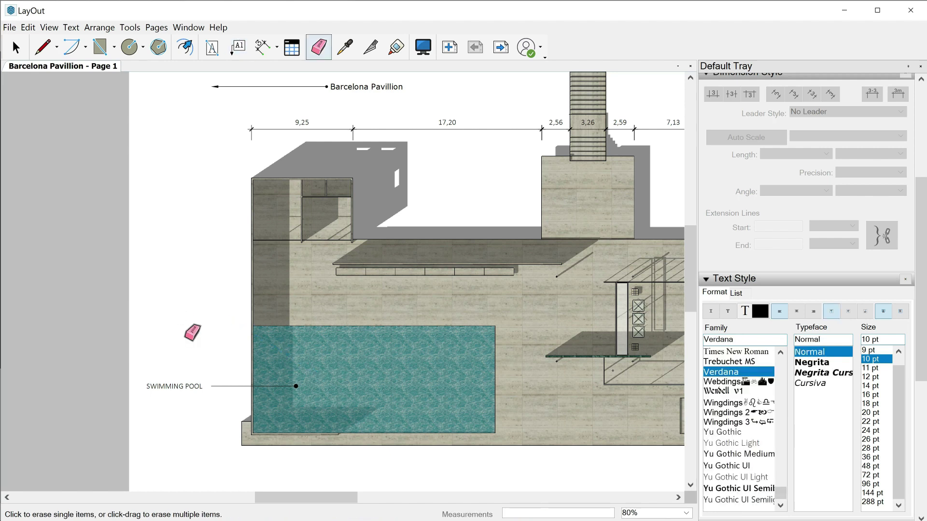
left_click(237, 47)
left_click(273, 217)
left_click(201, 216)
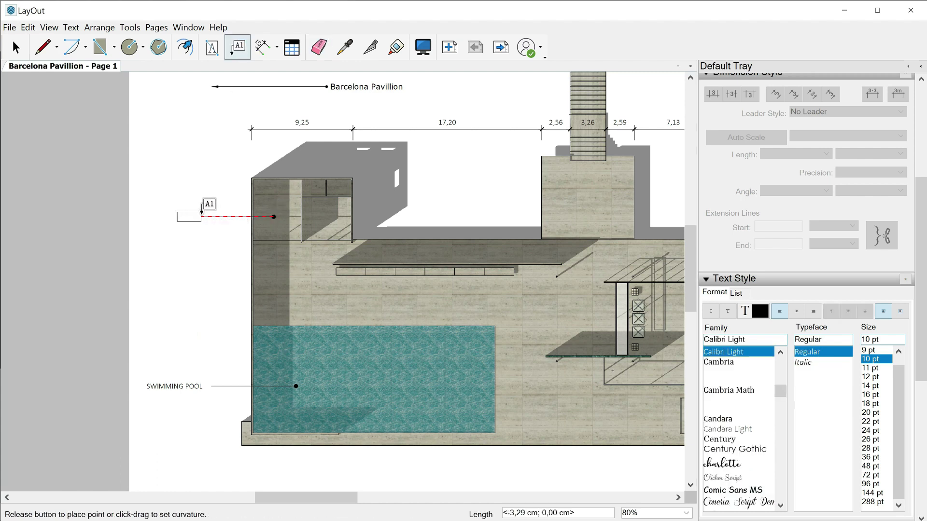
left_click(201, 217)
type("TOILETS")
key("Escape")
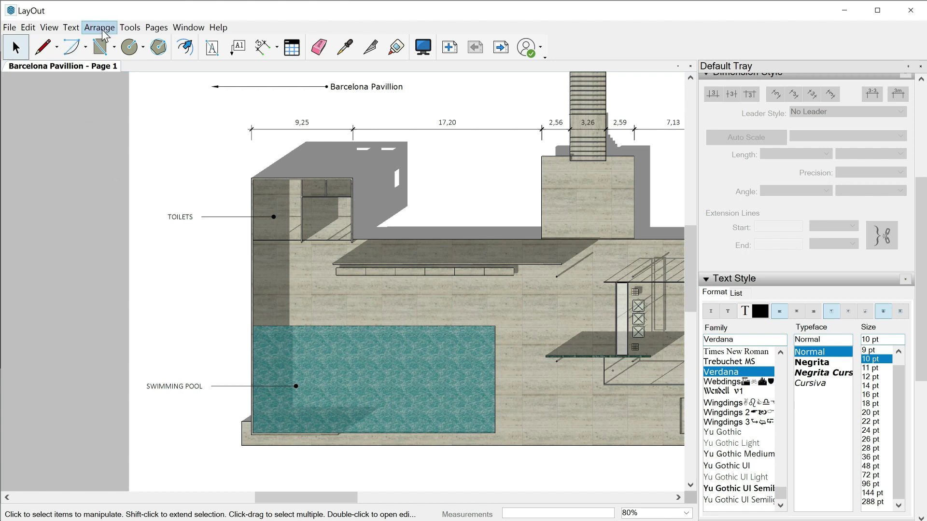
Left-align the TOILETS and SWIMMING POOL labels with Arrange > Align > Left.
left_click_drag(199, 413, 151, 207)
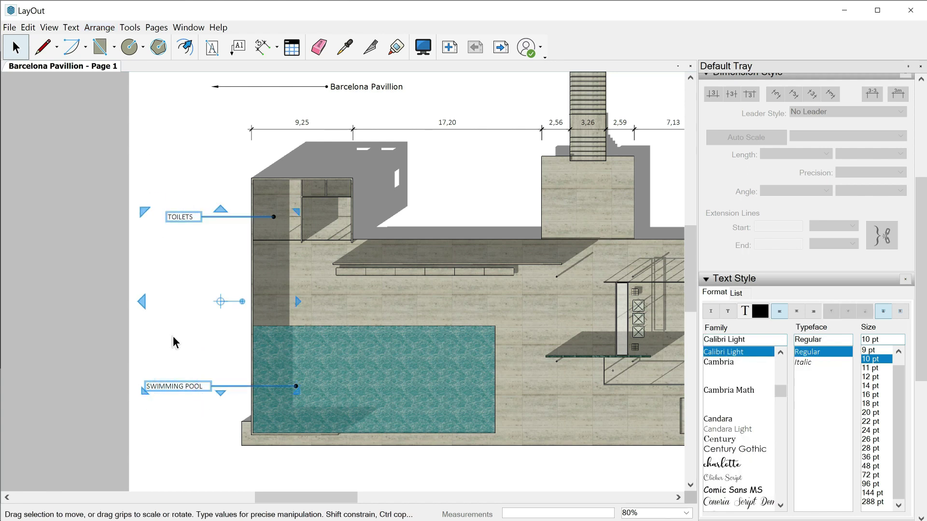
left_click(99, 27)
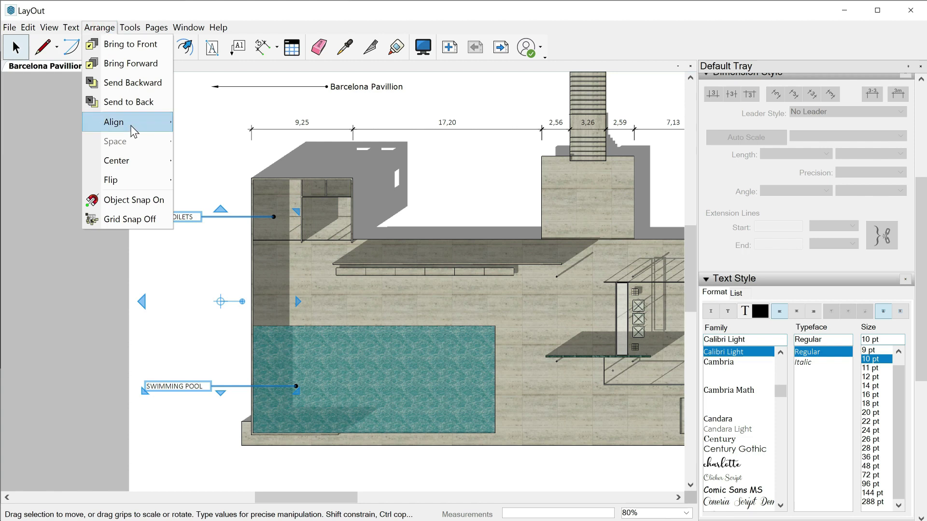
mouse_move(164, 122)
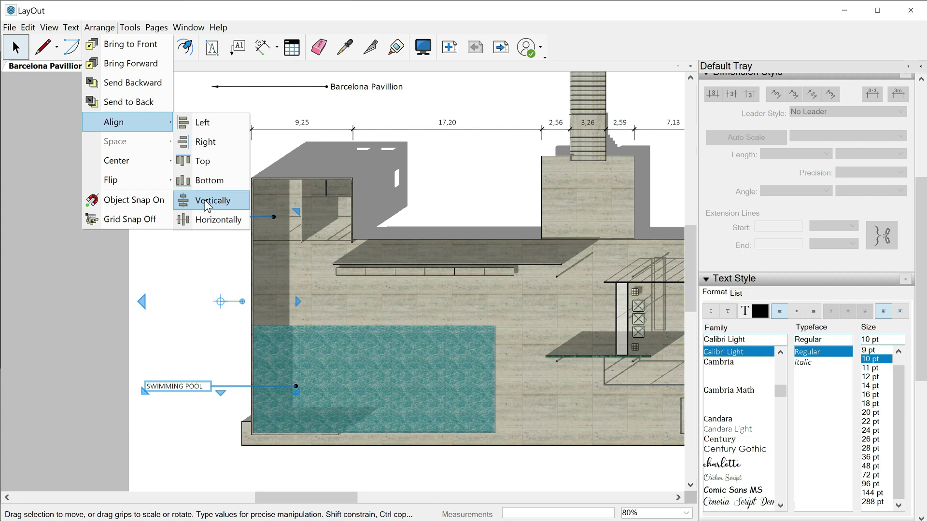
left_click(202, 127)
key("l")
left_click(145, 216)
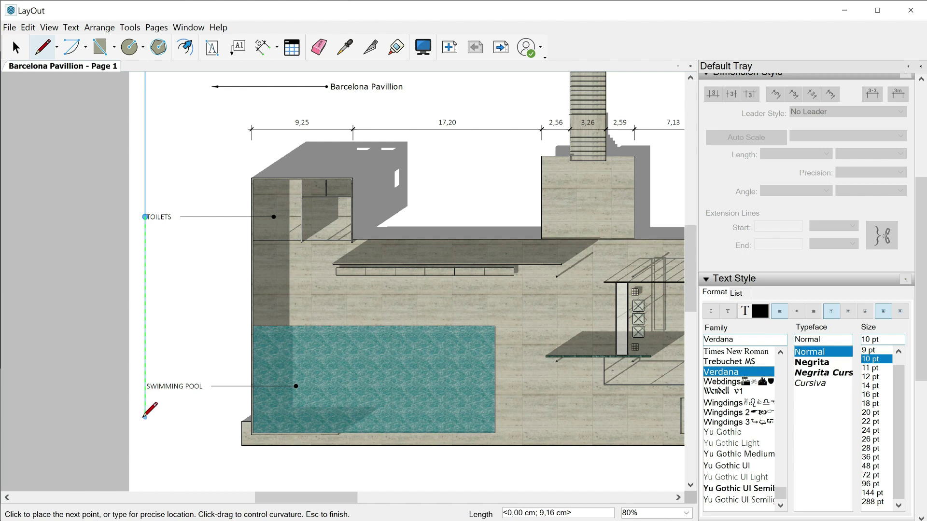
key("Escape")
key("space")
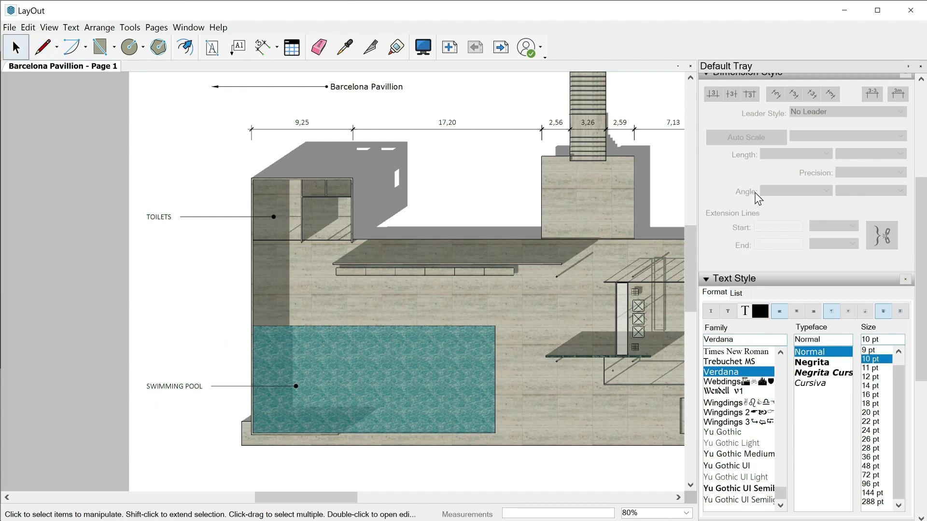
scroll(757, 198, "up", 1)
Right-align the text inside the TOILETS and SWIMMING POOL labels.
scroll(761, 179, "up", 3)
left_click_drag(190, 411, 141, 223)
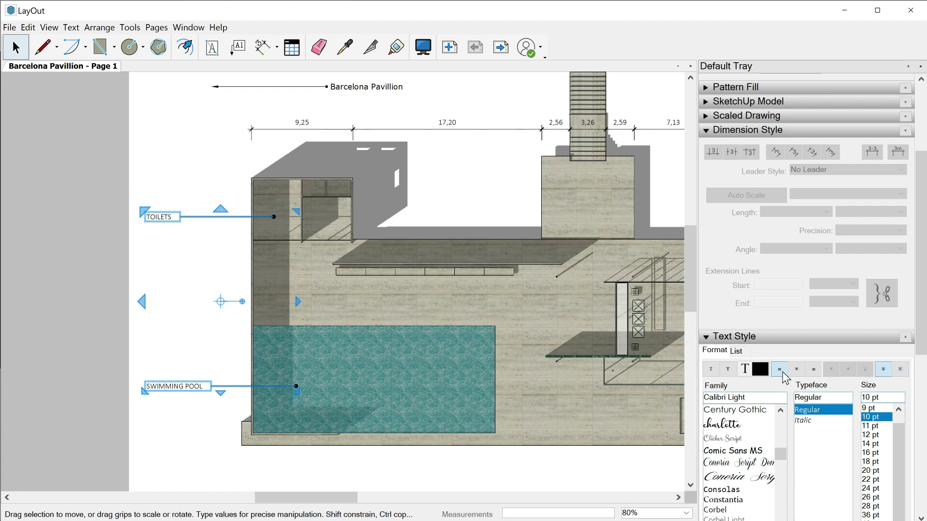
left_click(814, 369)
left_click(166, 156)
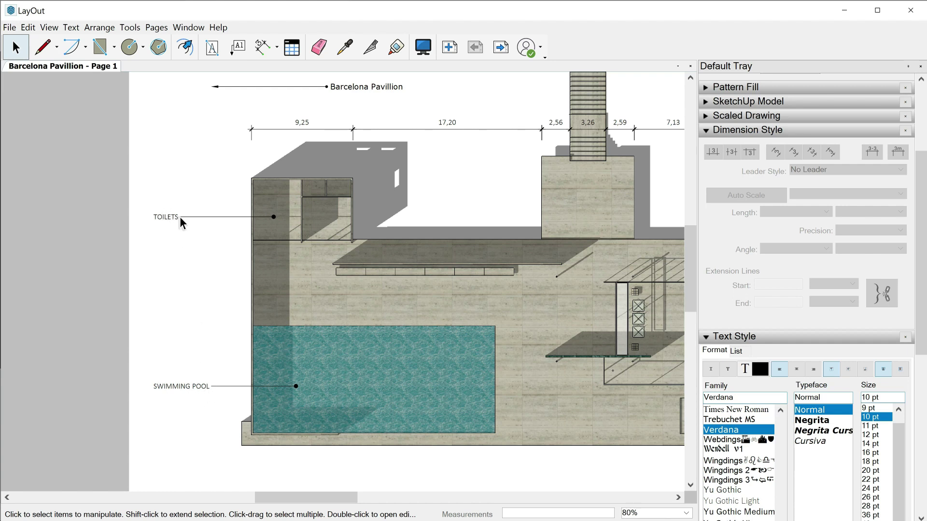
Fit the page to the window, then zoom onto the furniture at the pavilion's centre.
key("ctrl+shift+e")
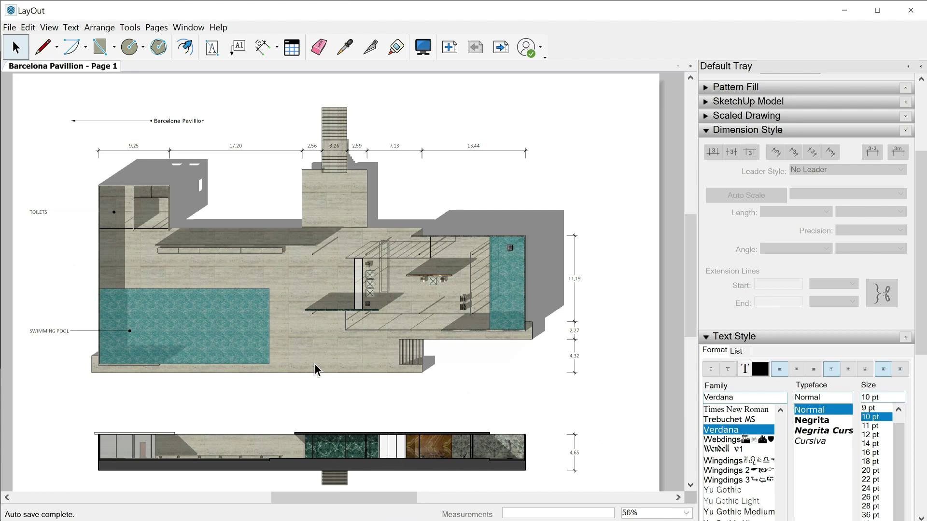
scroll(348, 381, "up", 2)
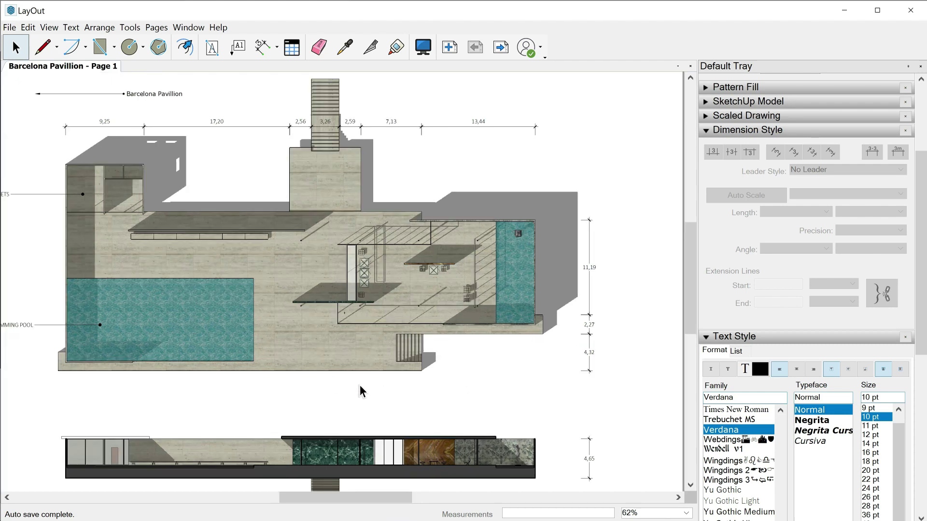
left_click(238, 46)
scroll(368, 369, "up", 2)
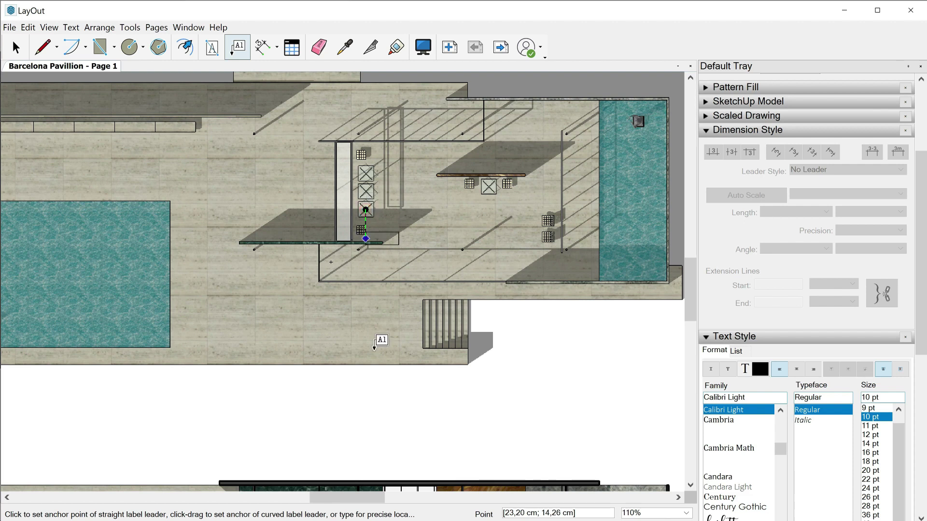
Add a 'MIES TABLE' label below the plan with a vertical leader up to the table.
left_click(365, 210)
double_click(365, 407)
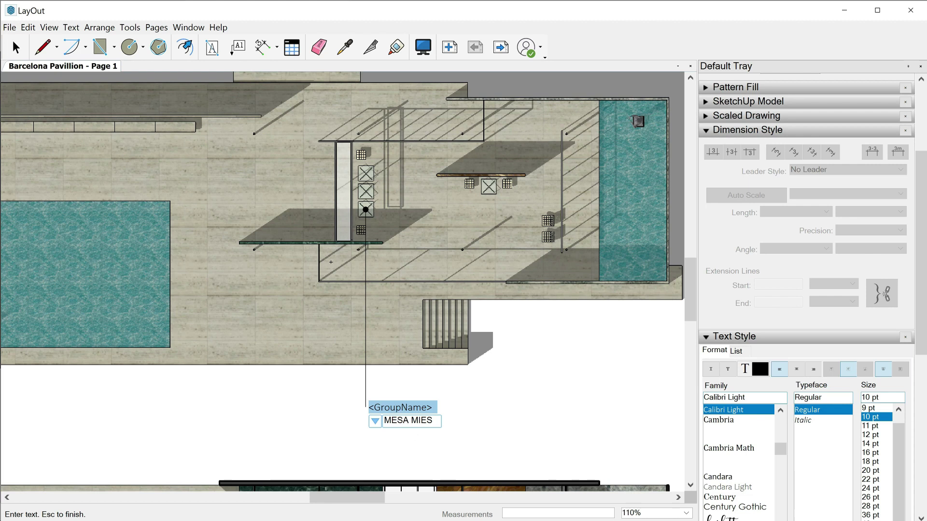
left_click(375, 421)
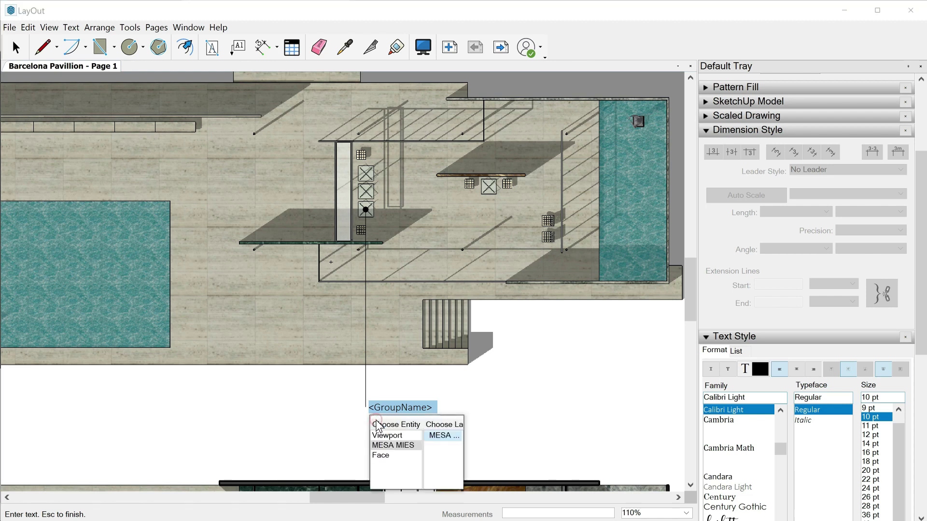
left_click(384, 456)
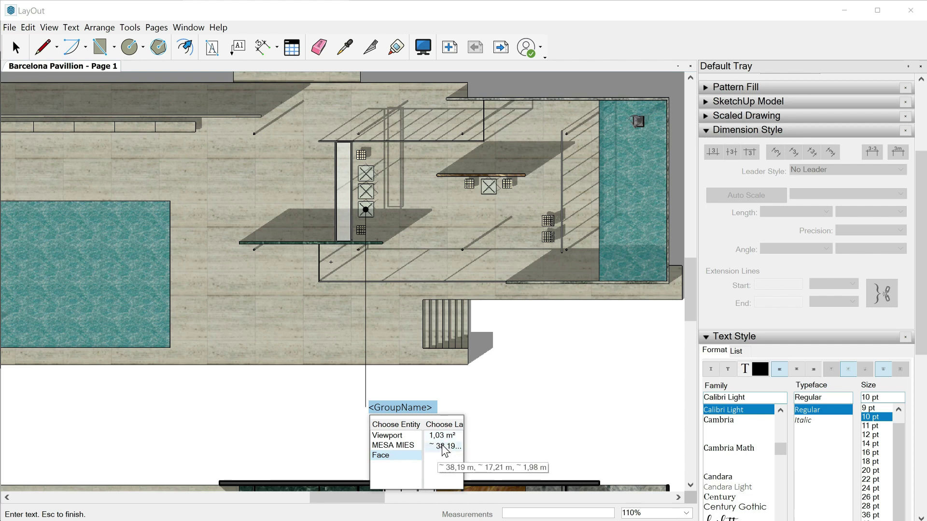
left_click(387, 436)
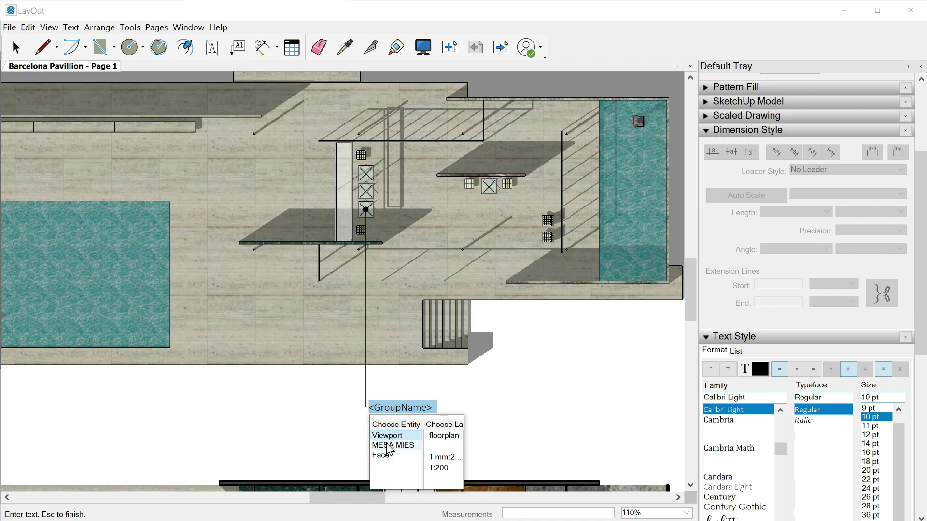
left_click(389, 446)
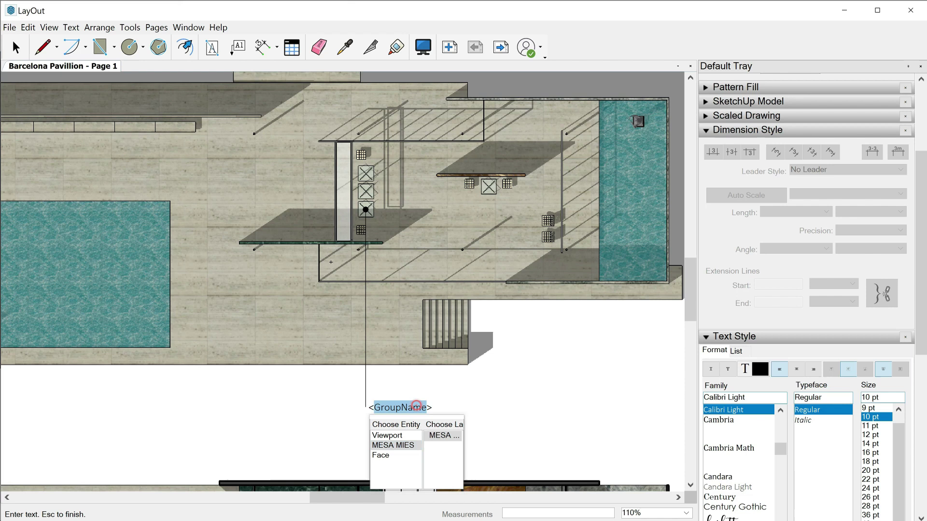
type("MIES TABLE")
key("Escape")
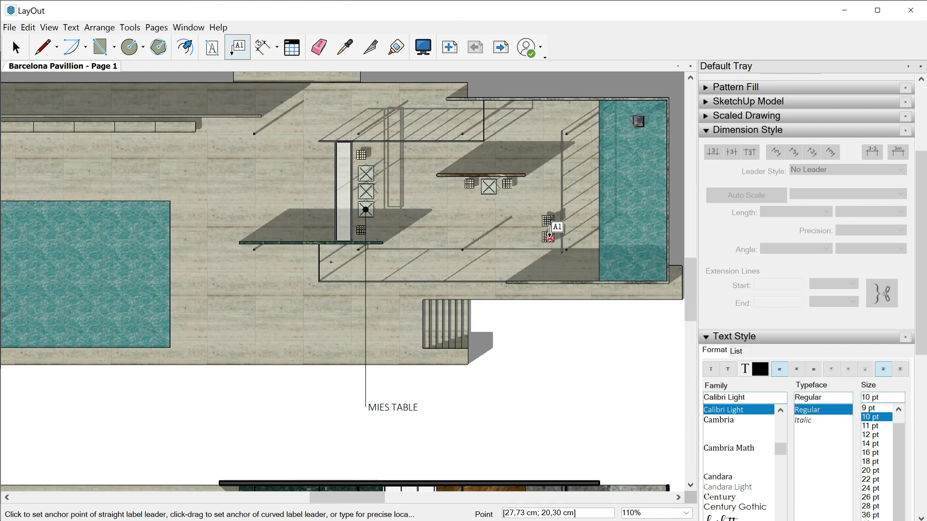
Label the chair 'MIES CHAIR' with a vertical leader dropping below the plan.
left_click(548, 237)
left_click(549, 428)
left_click(549, 428)
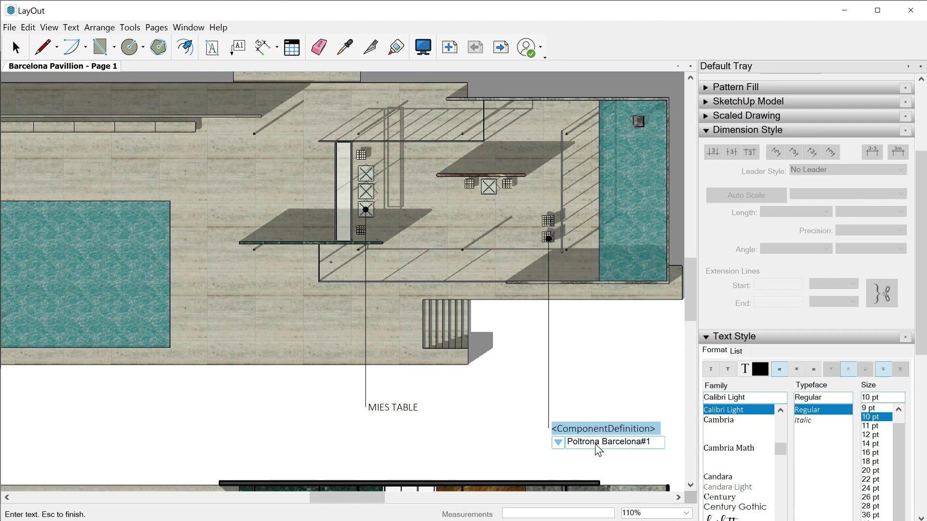
left_click(558, 442)
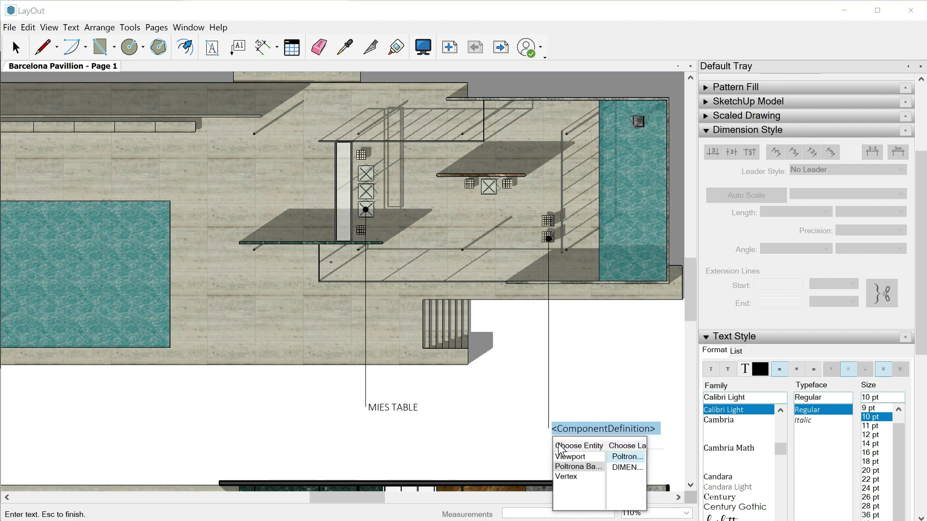
double_click(555, 429)
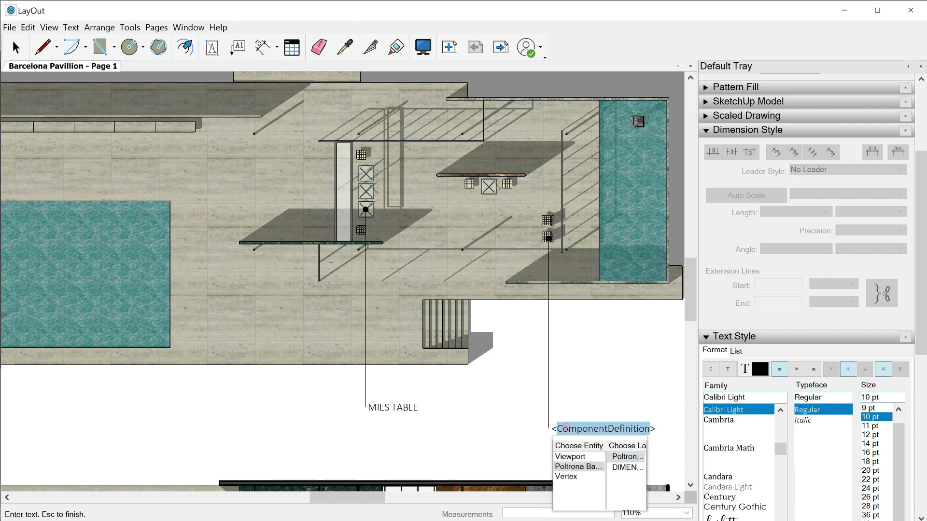
key("ctrl+a")
type("MIES CHAIR")
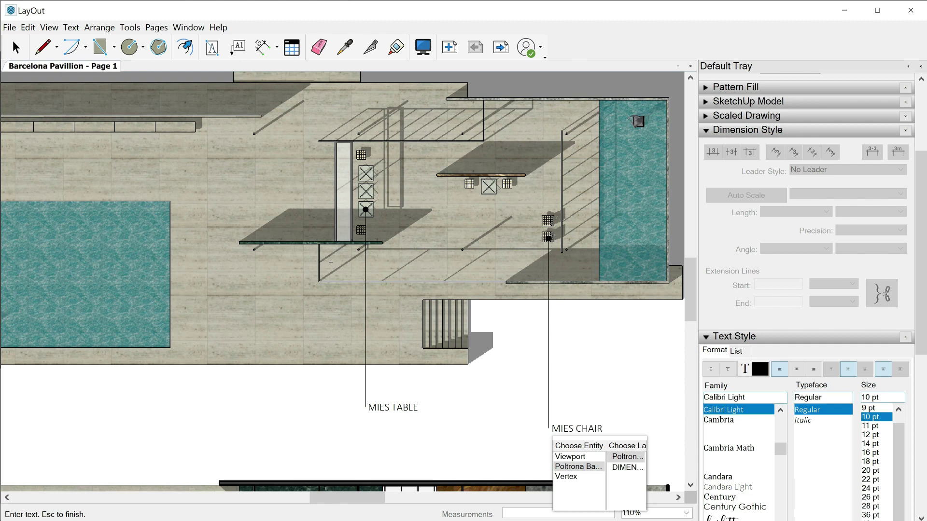
key("Escape")
Add a 'GREEN MARBLE WALL' label with a vertical leader from the marble wall.
left_click(252, 241)
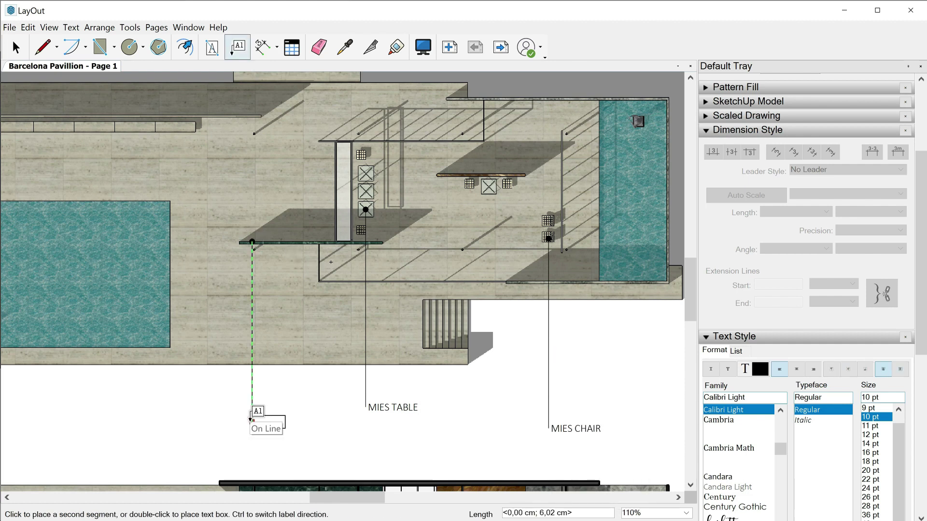
double_click(252, 433)
type("G")
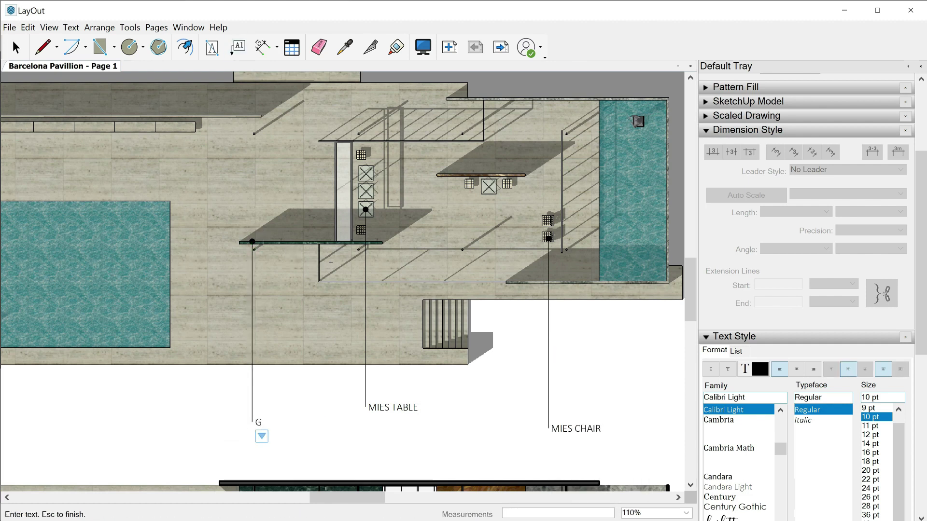
type("REEN MAR")
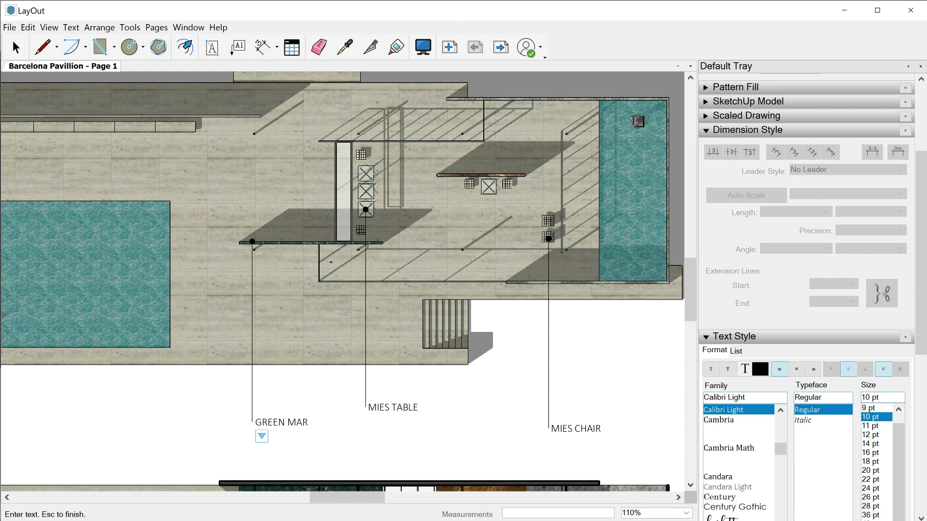
type("BLE WALL")
key("Escape")
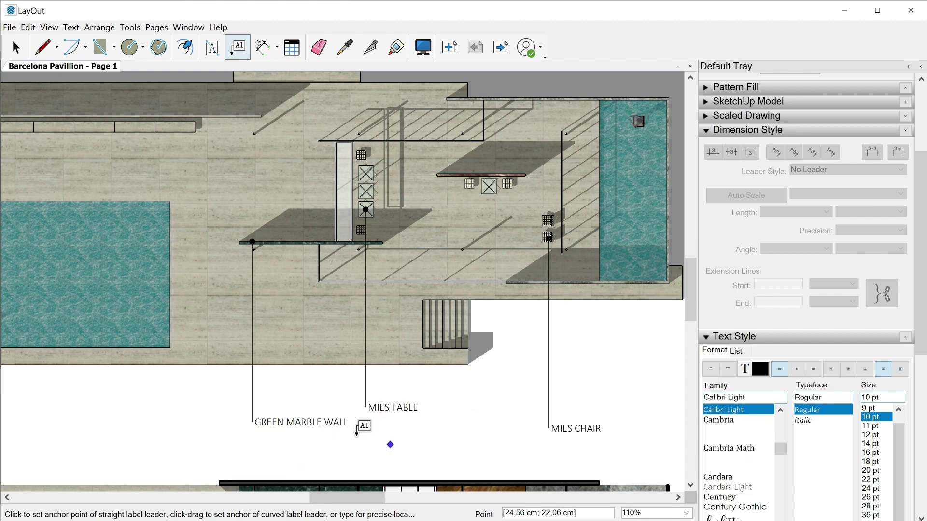
key("space")
Bottom-align the GREEN MARBLE WALL, MIES TABLE and MIES CHAIR labels and shorten their leaders.
left_click_drag(607, 398, 241, 404)
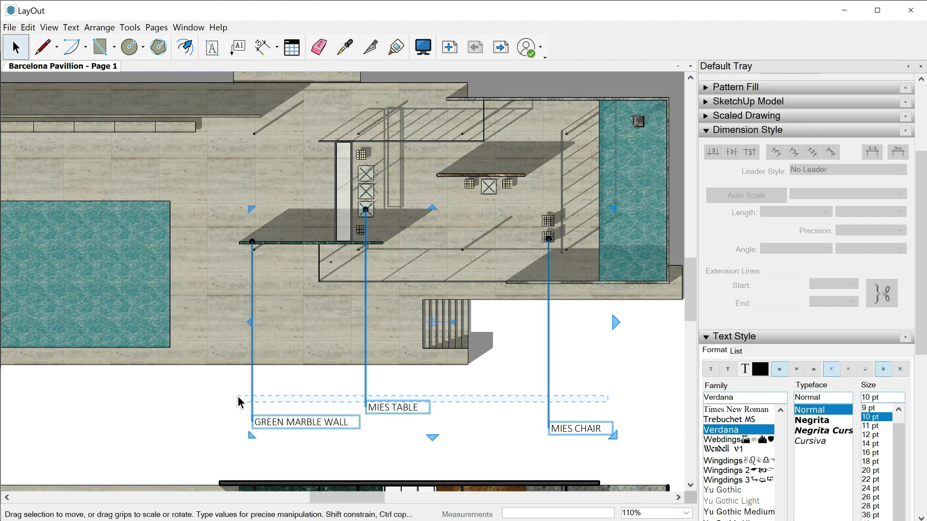
left_click(99, 27)
mouse_move(132, 124)
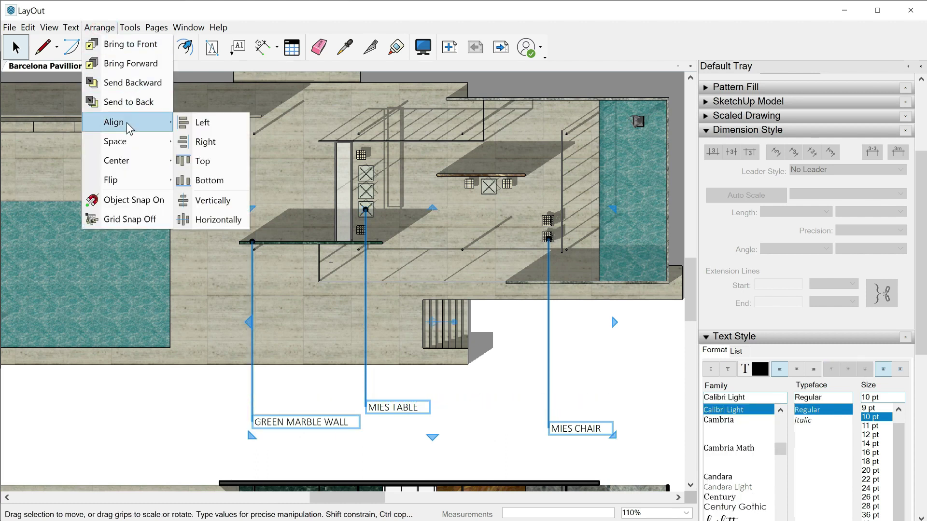
left_click(206, 182)
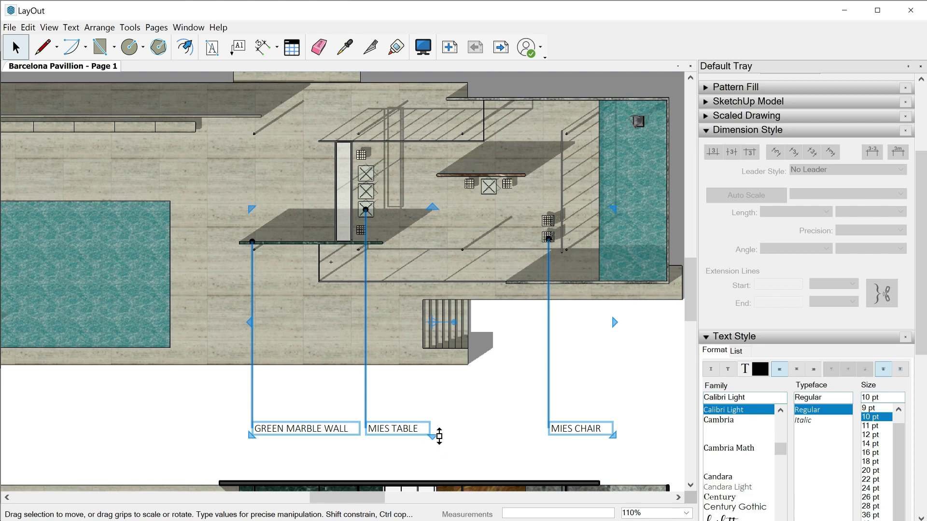
left_click_drag(439, 436, 437, 405)
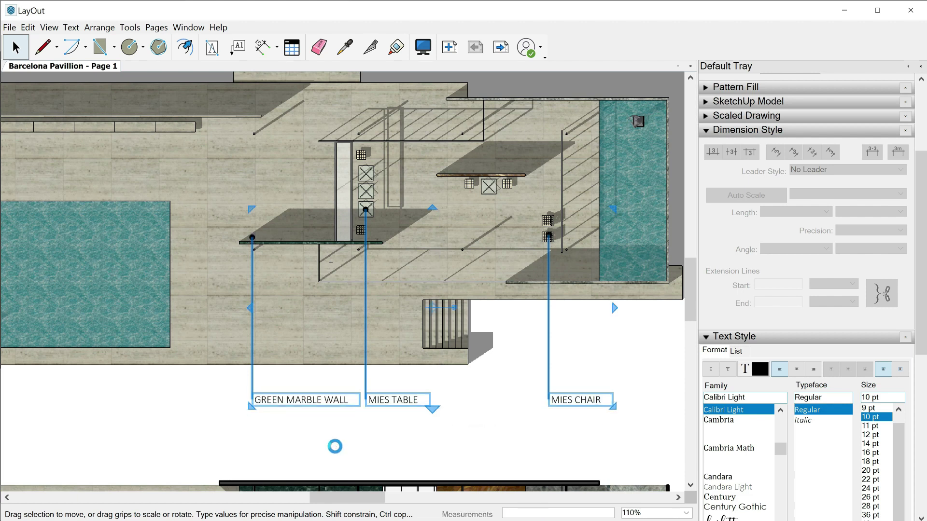
left_click(336, 444)
Erase the Barcelona Pavillion title label from the page 1 plan.
scroll(334, 410, "down", 4)
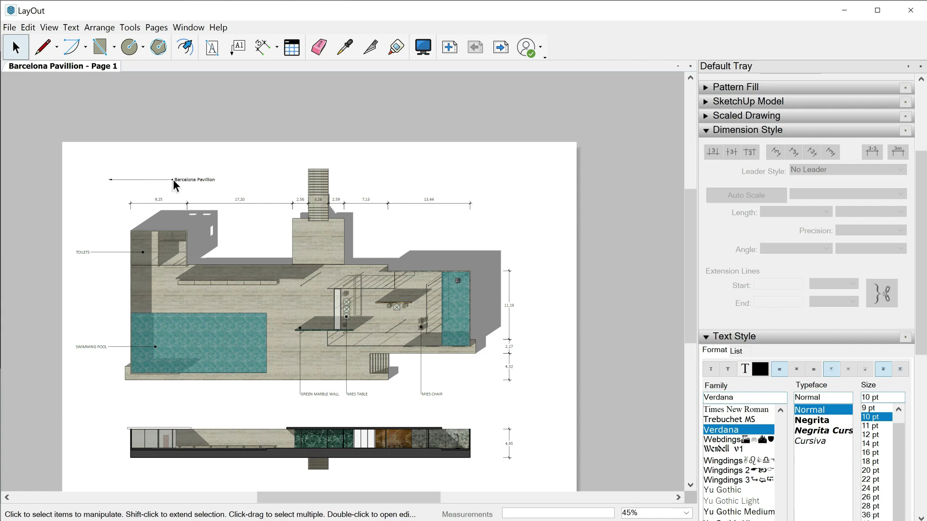
key("e")
left_click(190, 181)
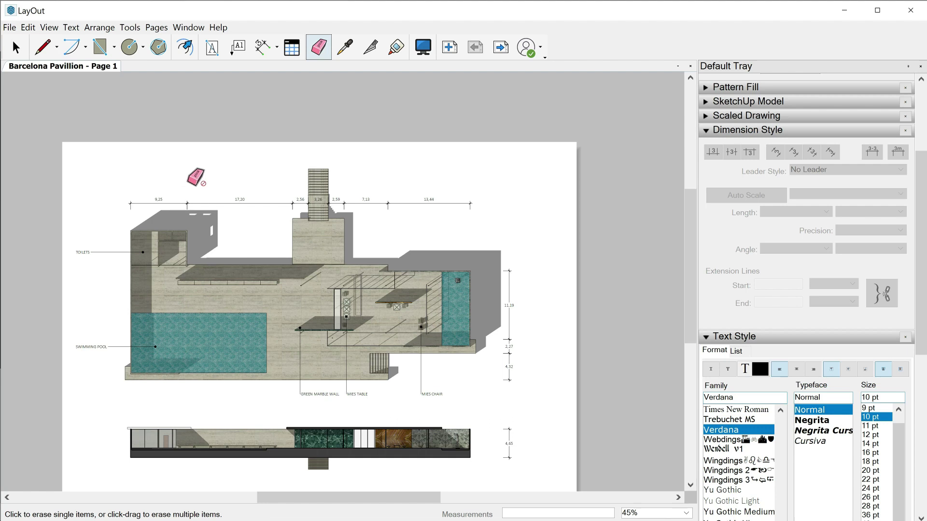
Move to Page 2 showing the pavilion perspective, ready to add labels.
left_click(500, 48)
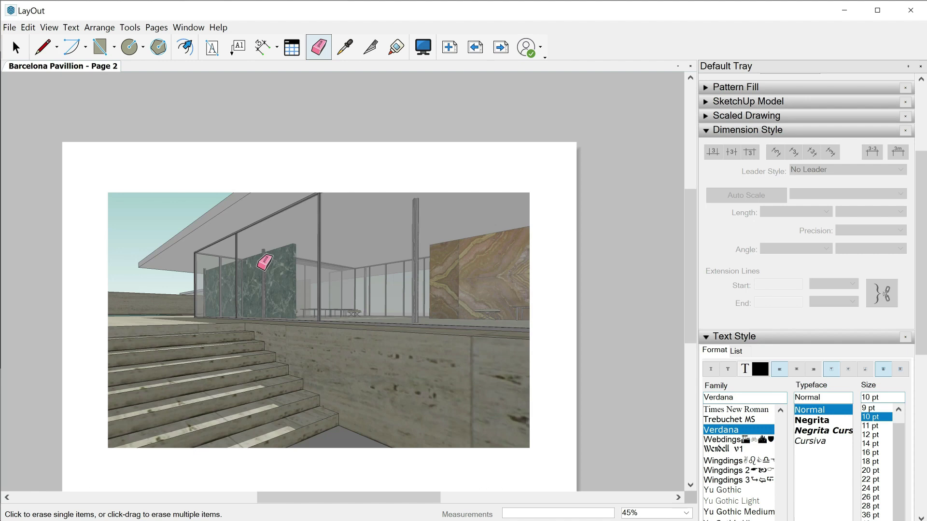
scroll(775, 356, "down", 5)
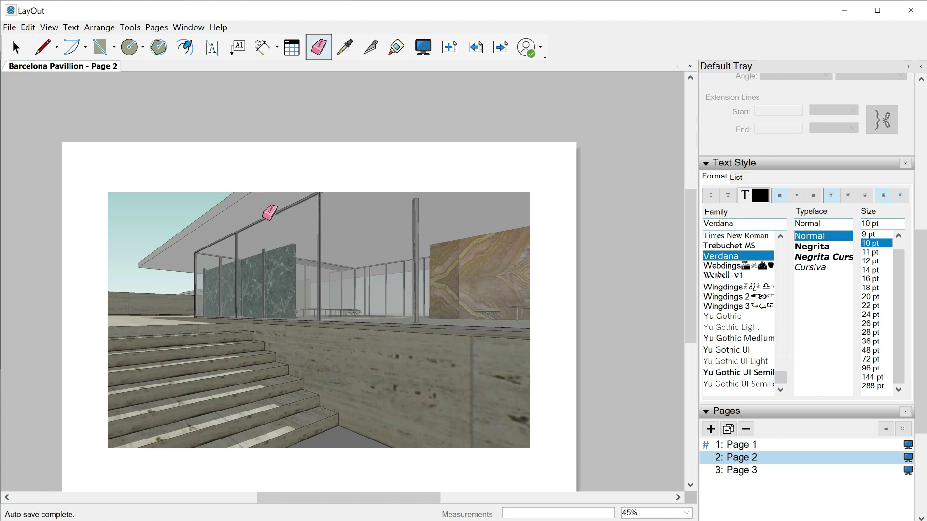
left_click(239, 47)
Add a GREEN MARBLE WALL leader label pointing to the green wall, text above the image.
left_click(254, 279)
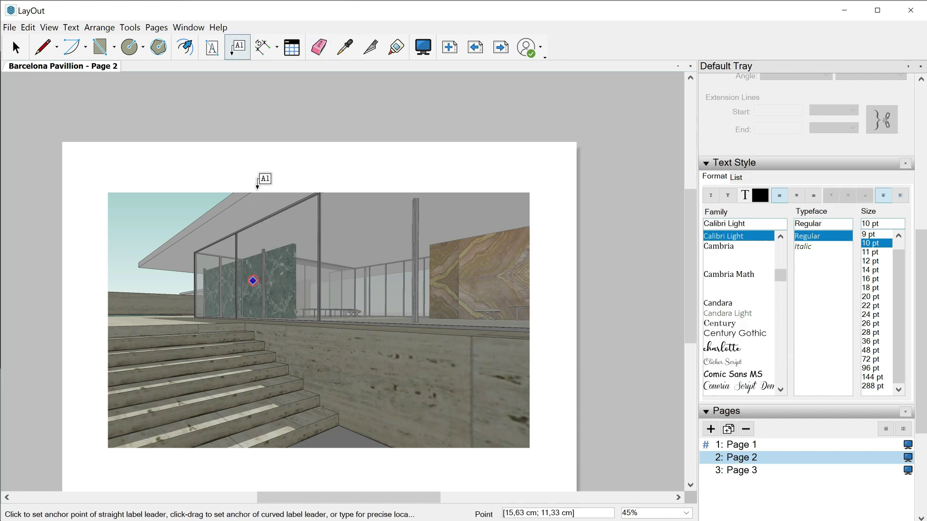
left_click(253, 174)
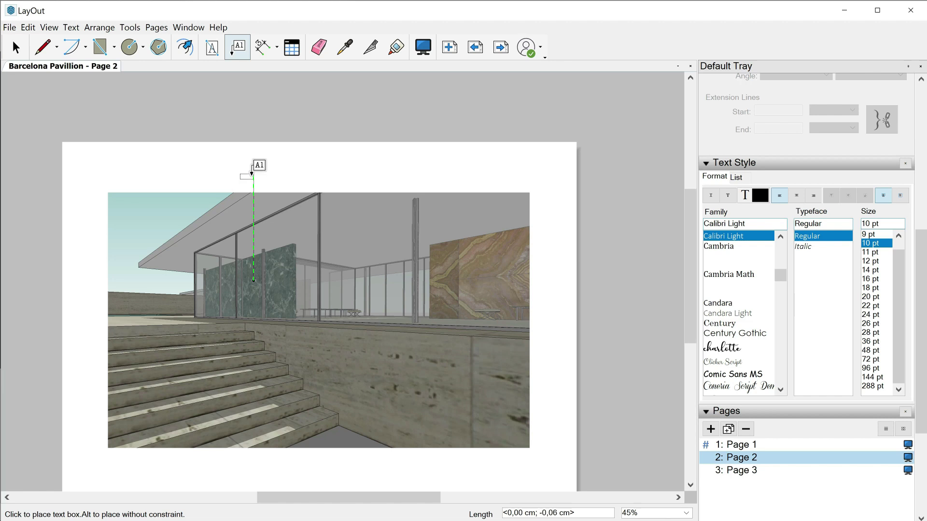
scroll(252, 174, "up", 2)
scroll(252, 174, "up", 3)
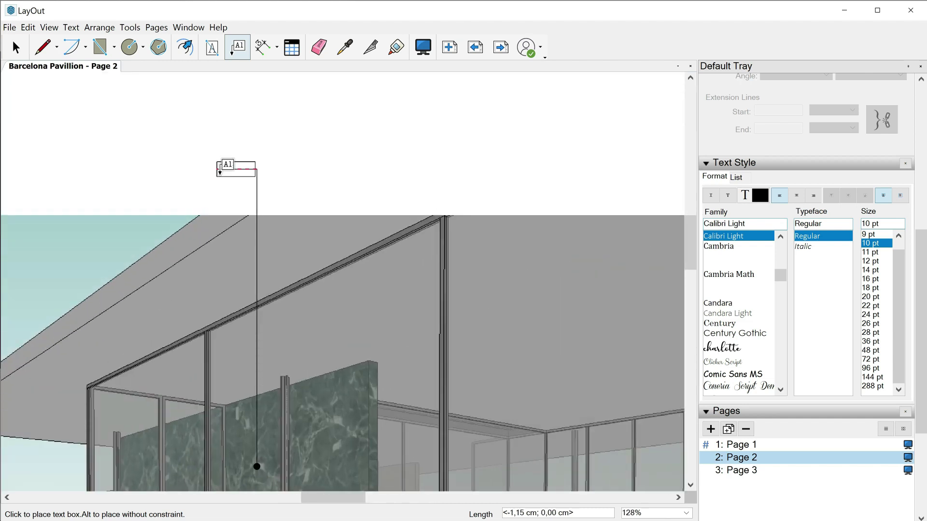
left_click(253, 150)
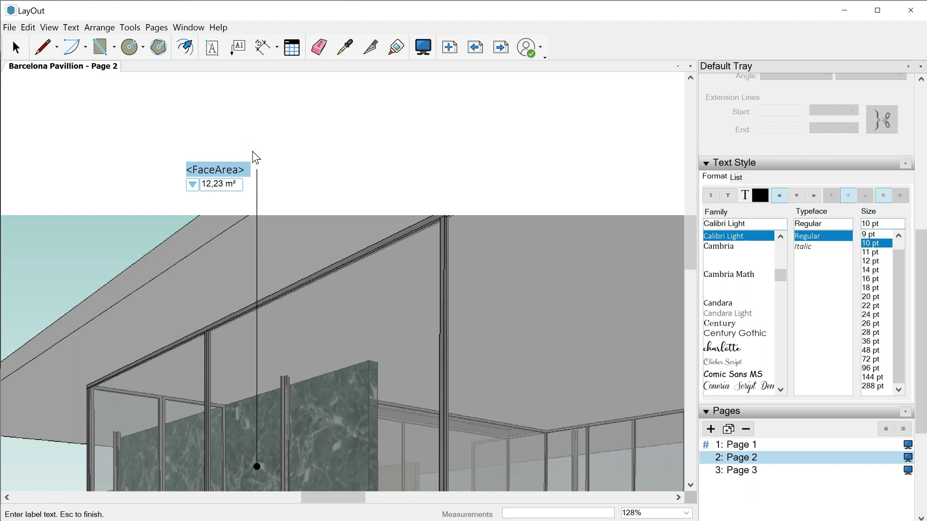
type("GREEN MARBLE WALL")
key("Escape")
scroll(418, 357, "down", 4)
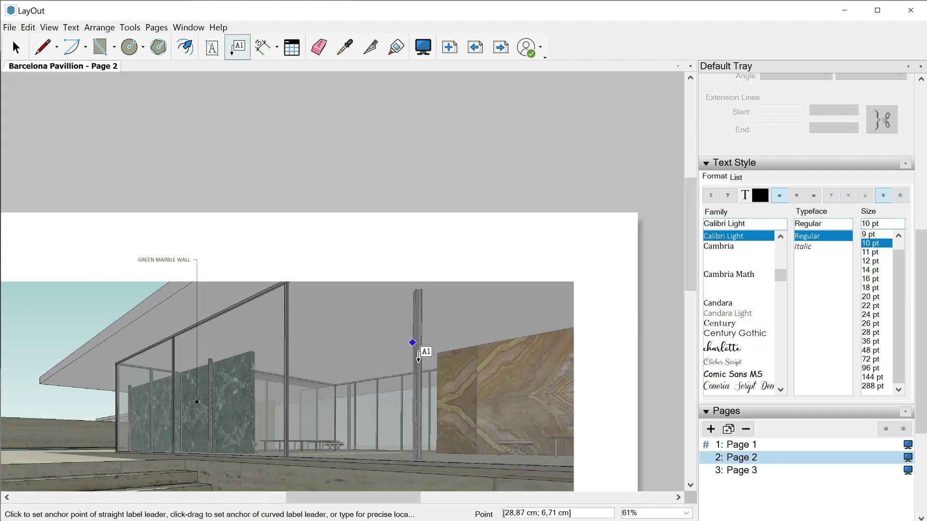
Add a CROSS PILLAR leader label on the column, text placed above and left.
left_click(418, 358)
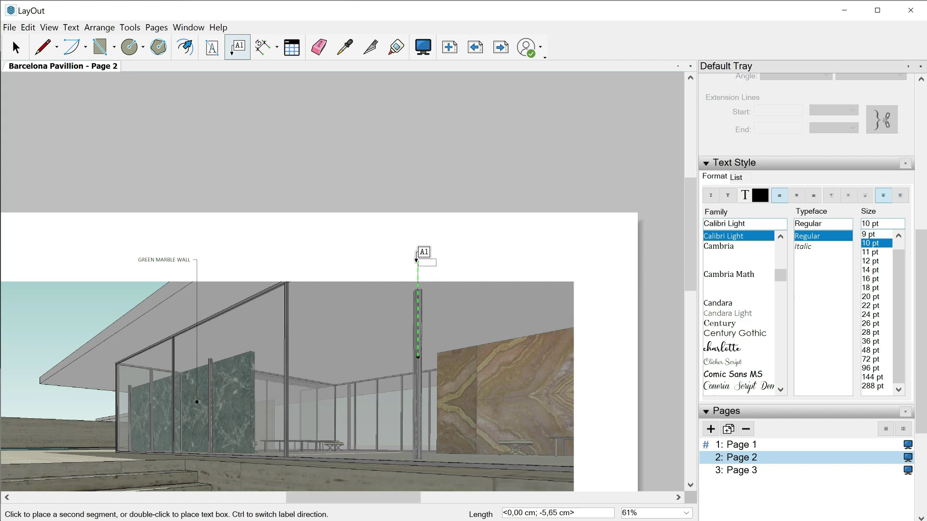
key("ctrl")
left_click(417, 260)
left_click(417, 260)
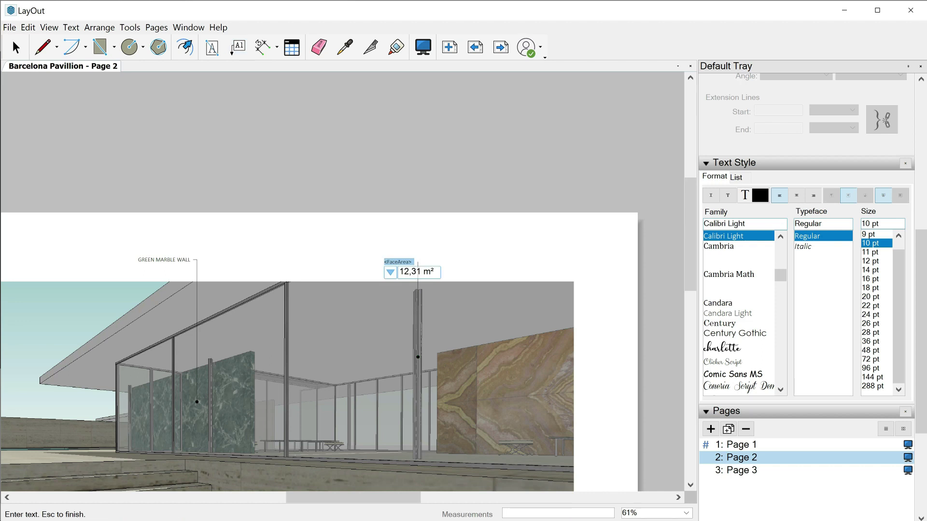
type("CR")
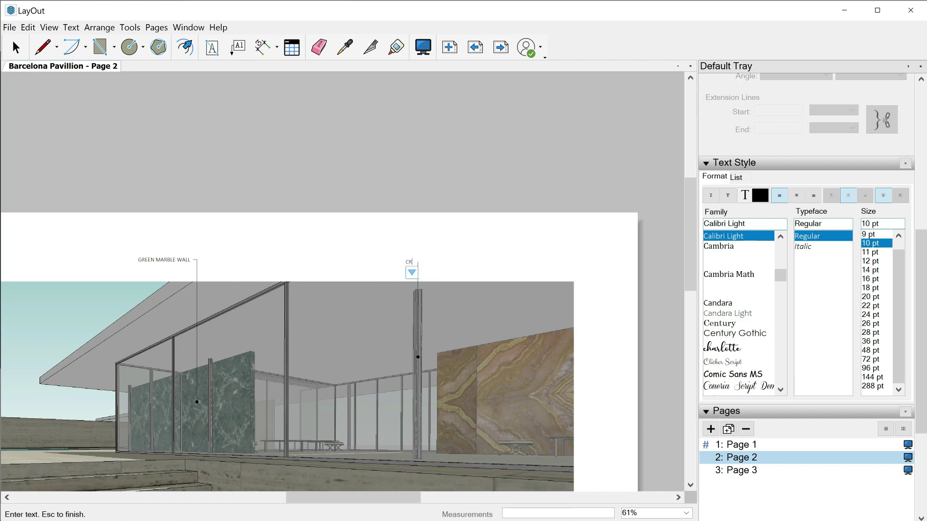
type("OSS PILLAR")
key("Escape")
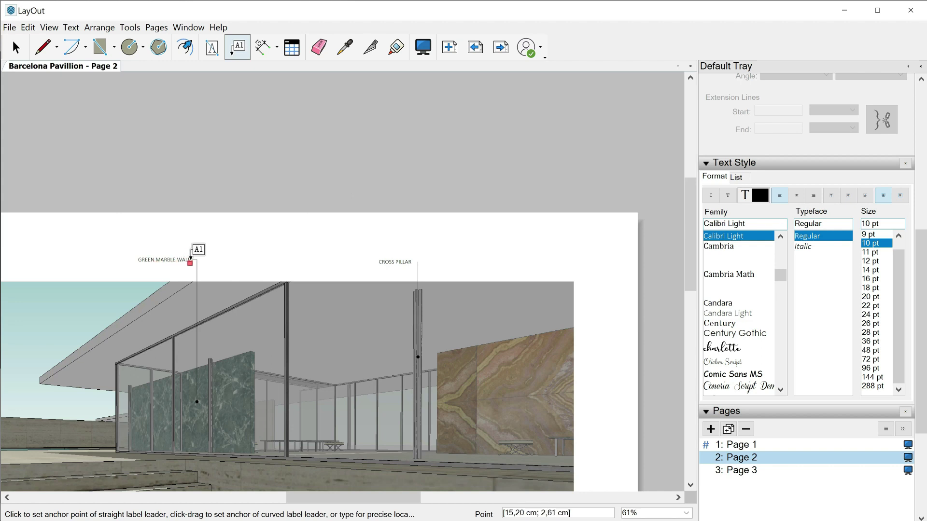
Erase and recreate the GREEN MARBLE WALL label pointing to the green wall.
key("e")
left_click(173, 258)
left_click(199, 387)
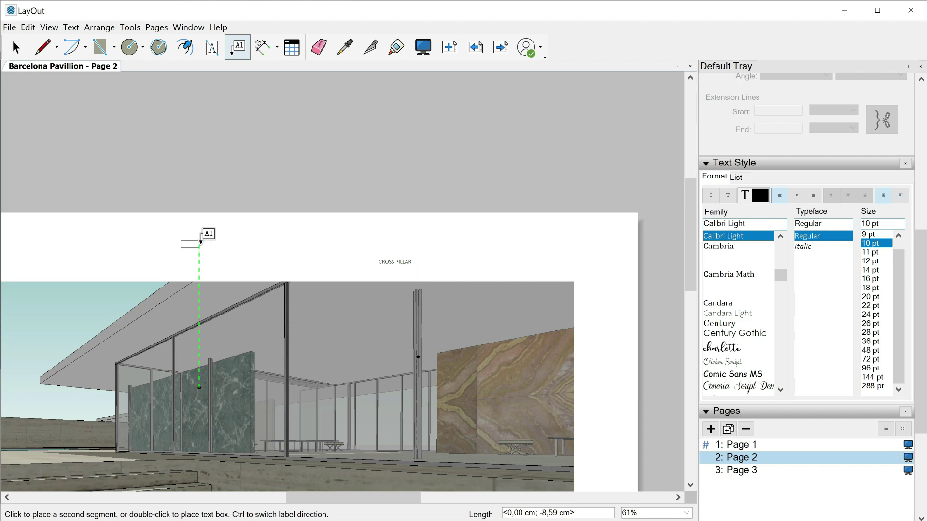
double_click(200, 243)
type("GRE")
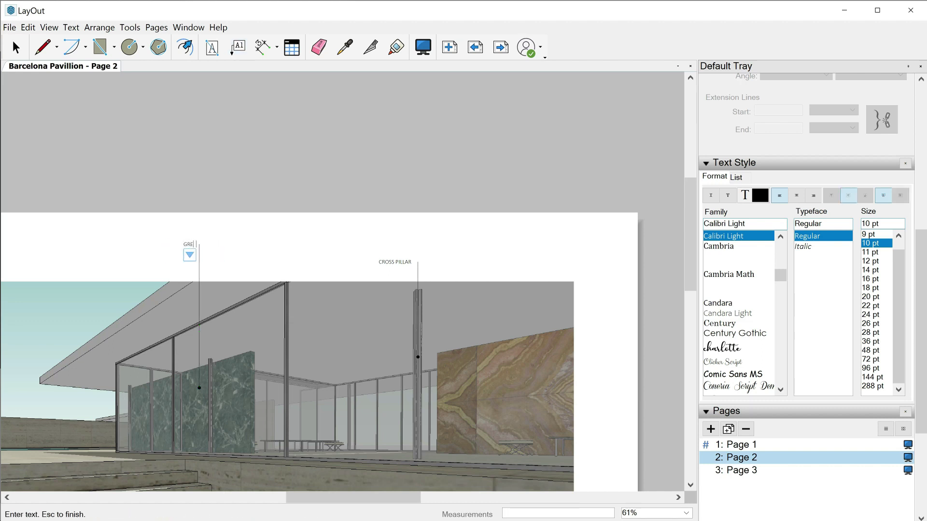
type("EN MARBLE WALL")
key("Escape")
Label the orange wall ORANGE MARBLE WALL, removing the <FaceArea> auto-text.
left_click(530, 369)
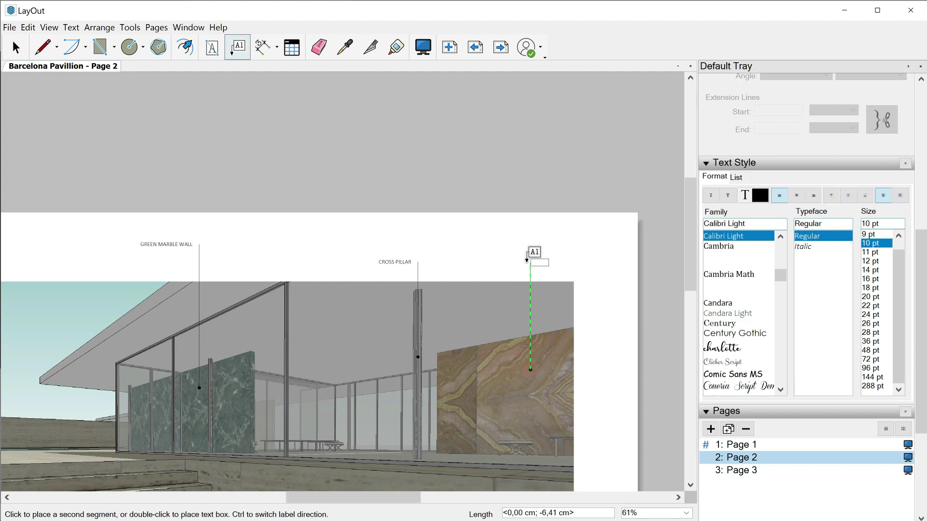
key("ctrl")
left_click(527, 261)
type("ORANGE MARBLE WALL")
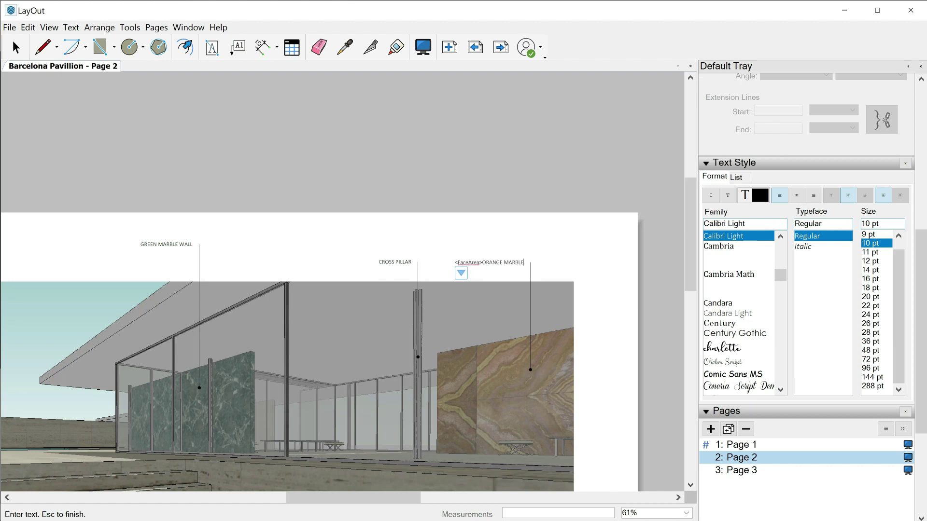
left_click(437, 263)
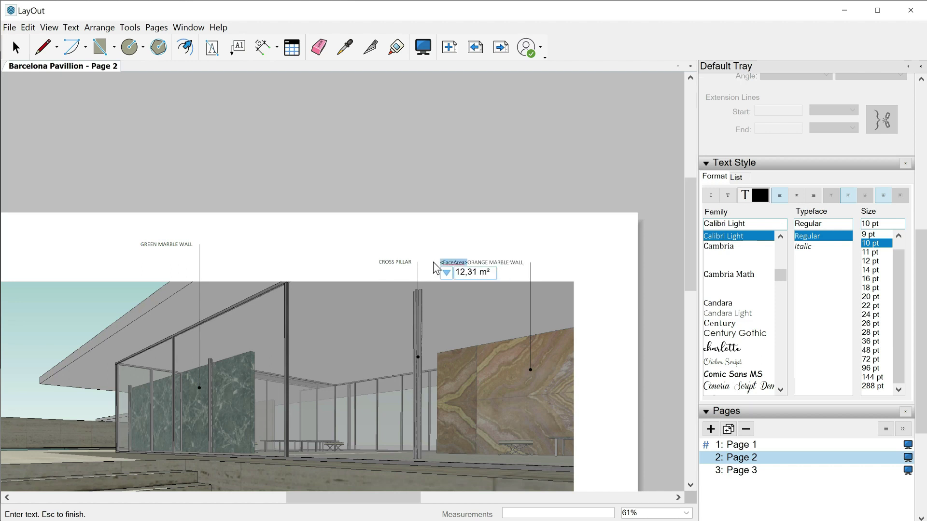
key("BackSpace")
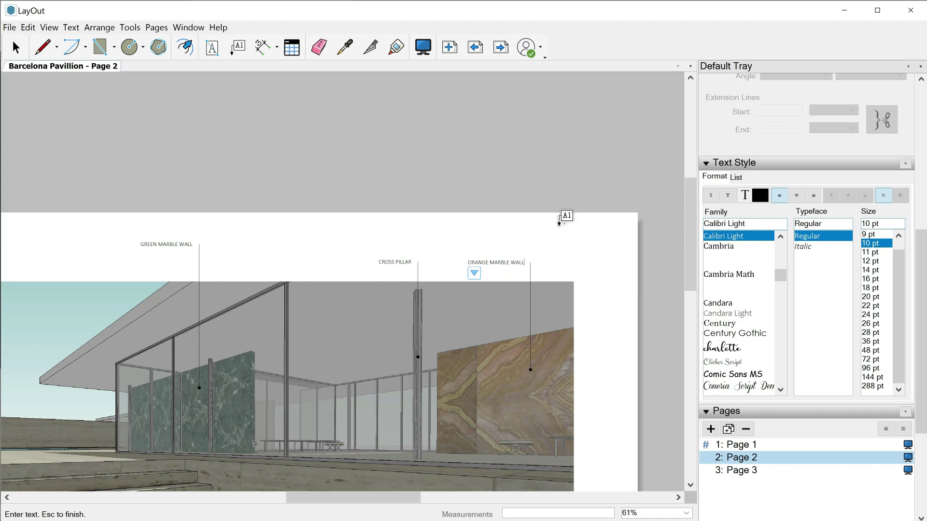
key("Escape")
scroll(610, 269, "down", 1)
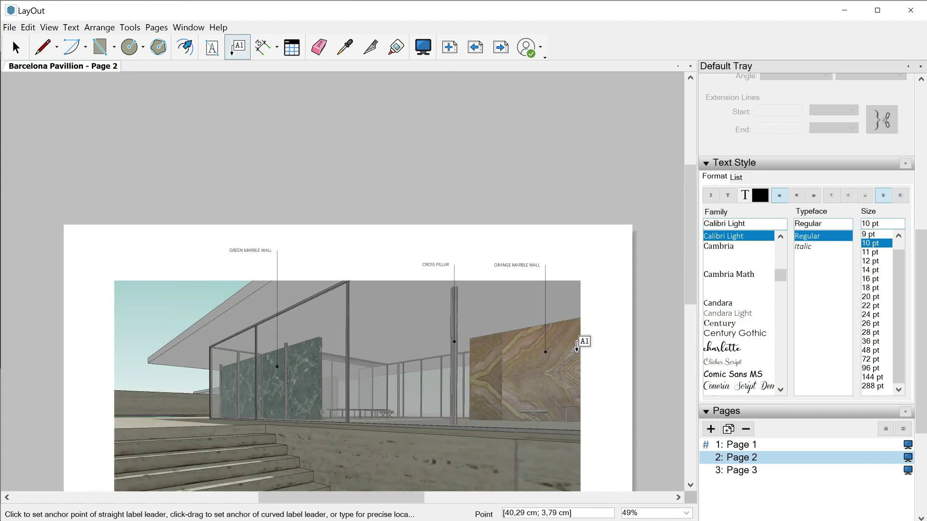
Top-align the GREEN MARBLE WALL, CROSS PILLAR and ORANGE MARBLE WALL labels.
key("space")
left_click_drag(577, 282, 213, 245)
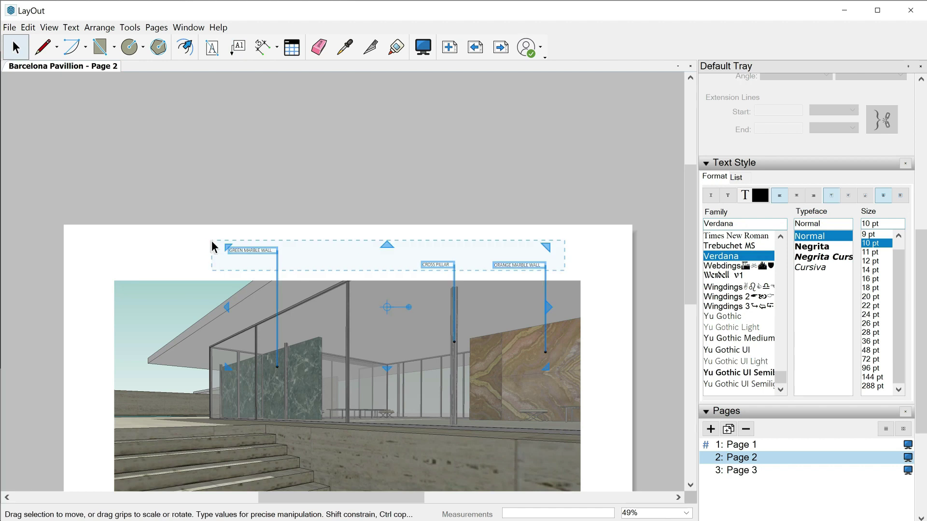
left_click(103, 31)
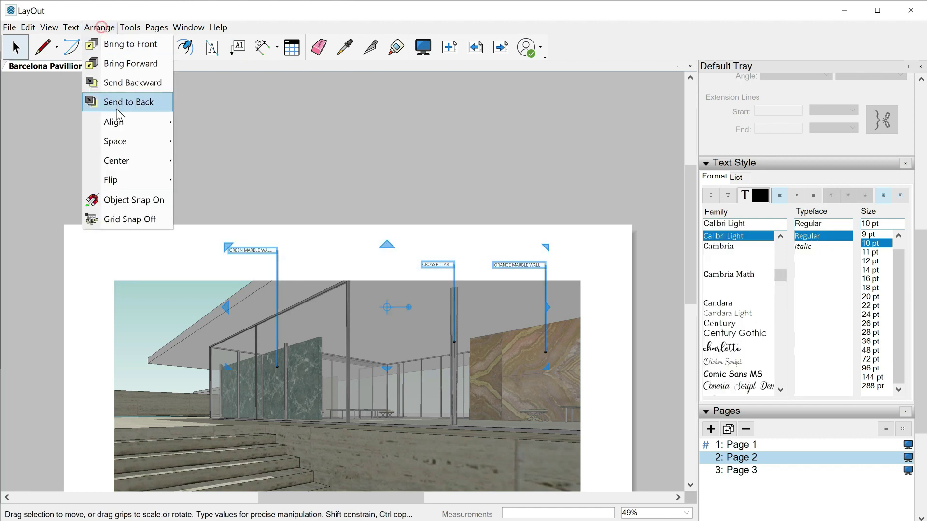
mouse_move(114, 122)
left_click(203, 161)
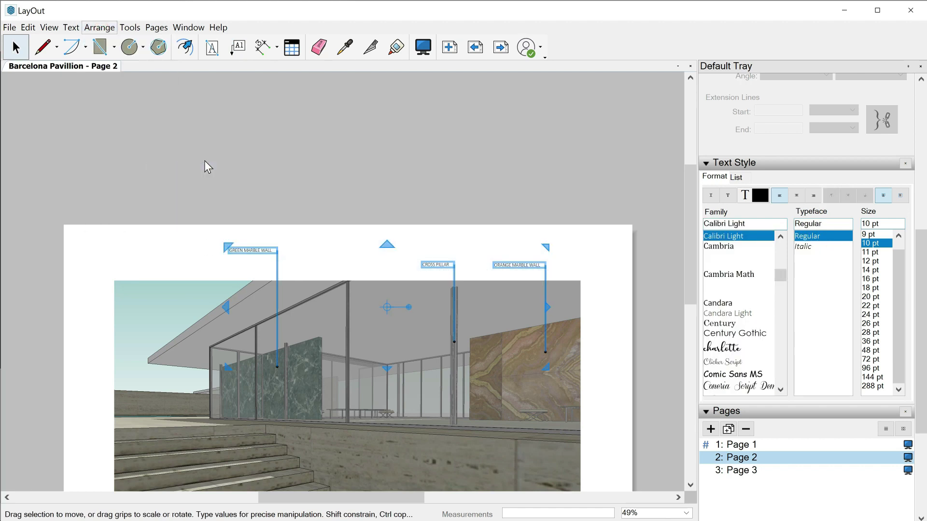
scroll(546, 284, "up", 3)
scroll(172, 244, "up", 2)
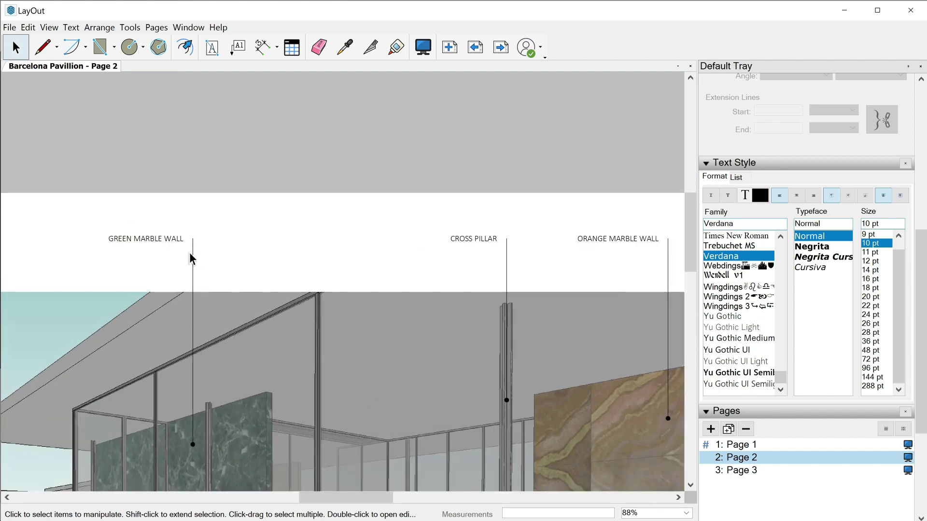
scroll(190, 245, "down", 1)
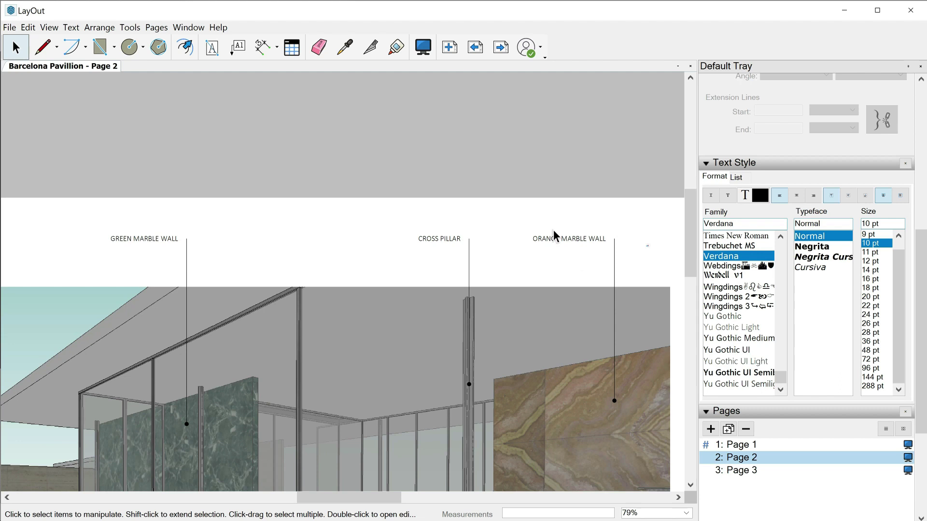
Right-align the text of the three perspective labels.
left_click(181, 228)
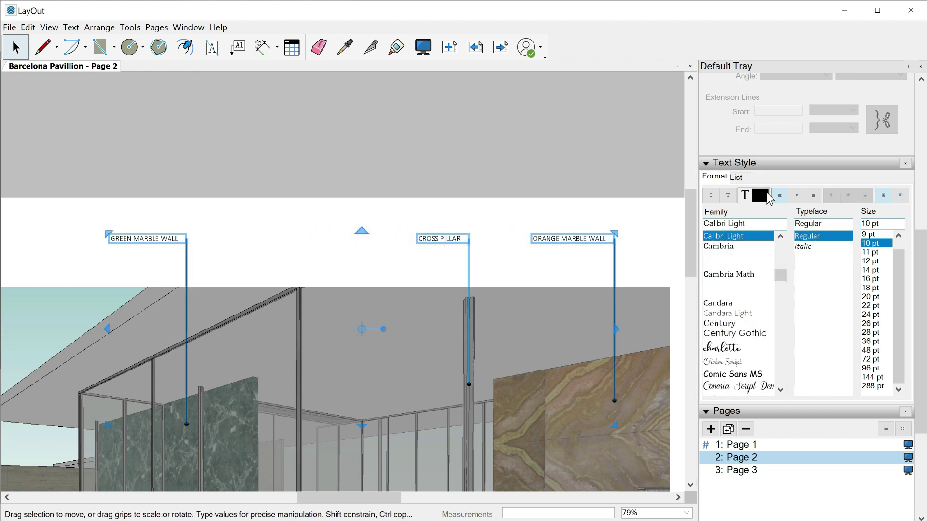
left_click(815, 198)
left_click(668, 221)
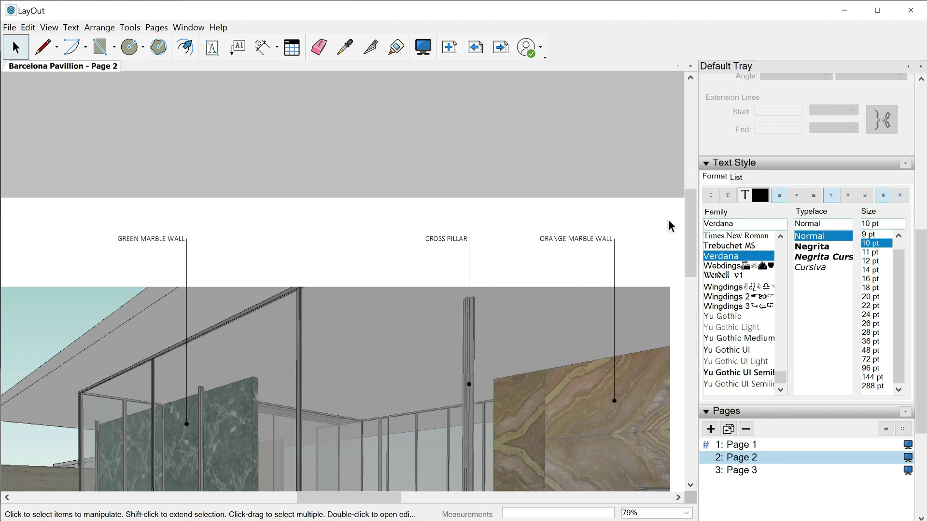
scroll(430, 381, "down", 2)
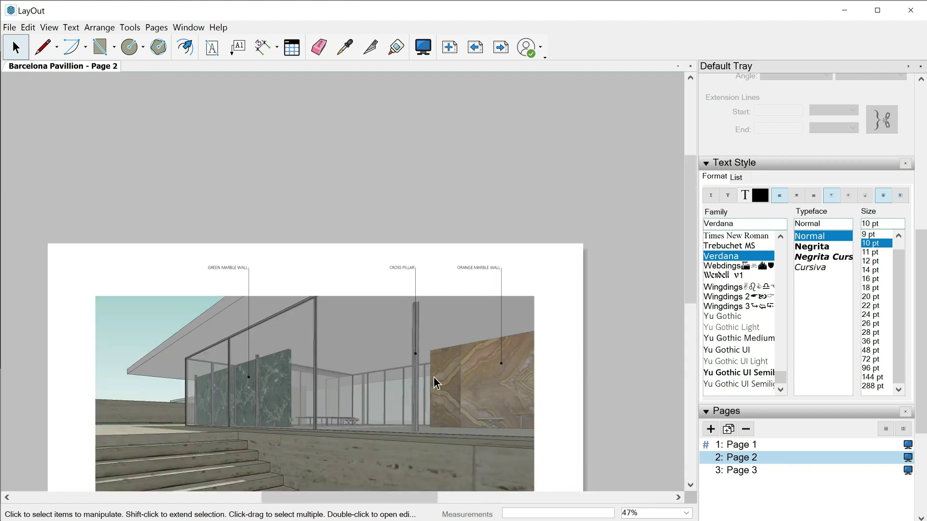